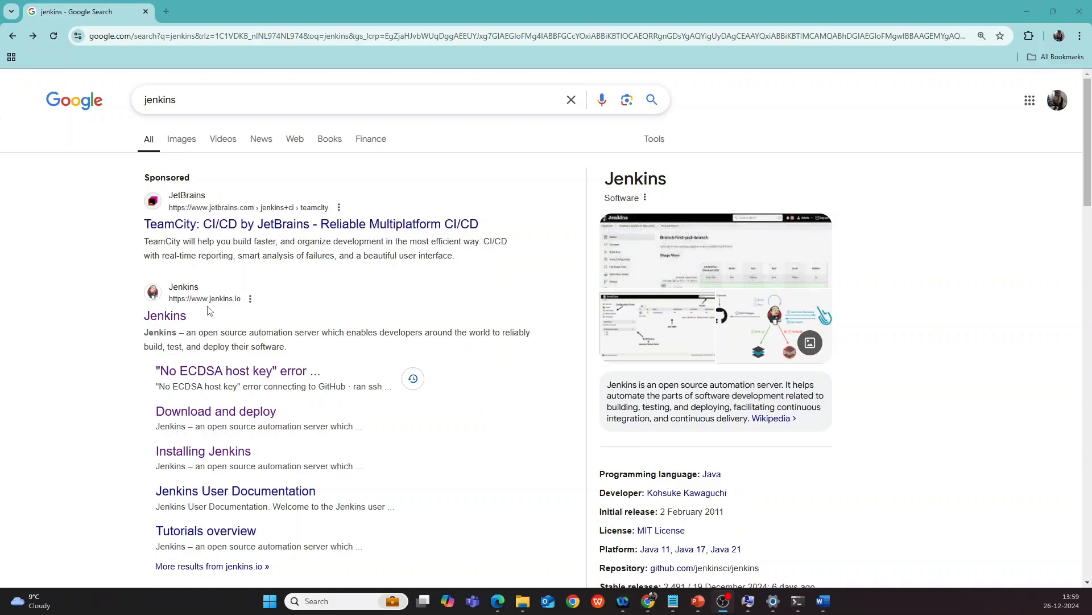
Open jenkins.io's Windows guide via Documentation > Installing Jenkins and view its Java prerequisites.
click(176, 316)
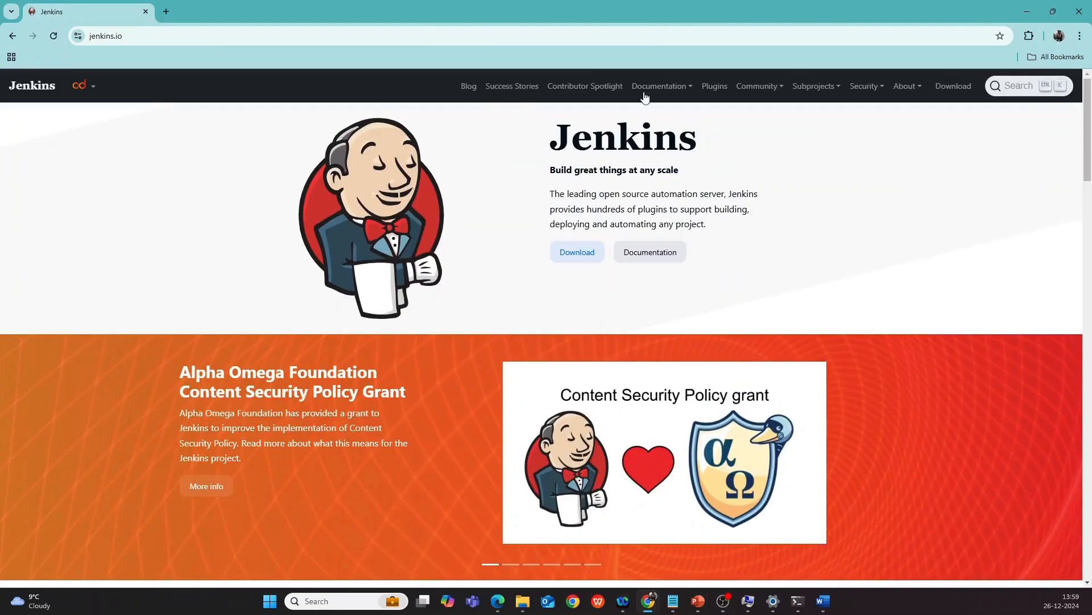
click(650, 89)
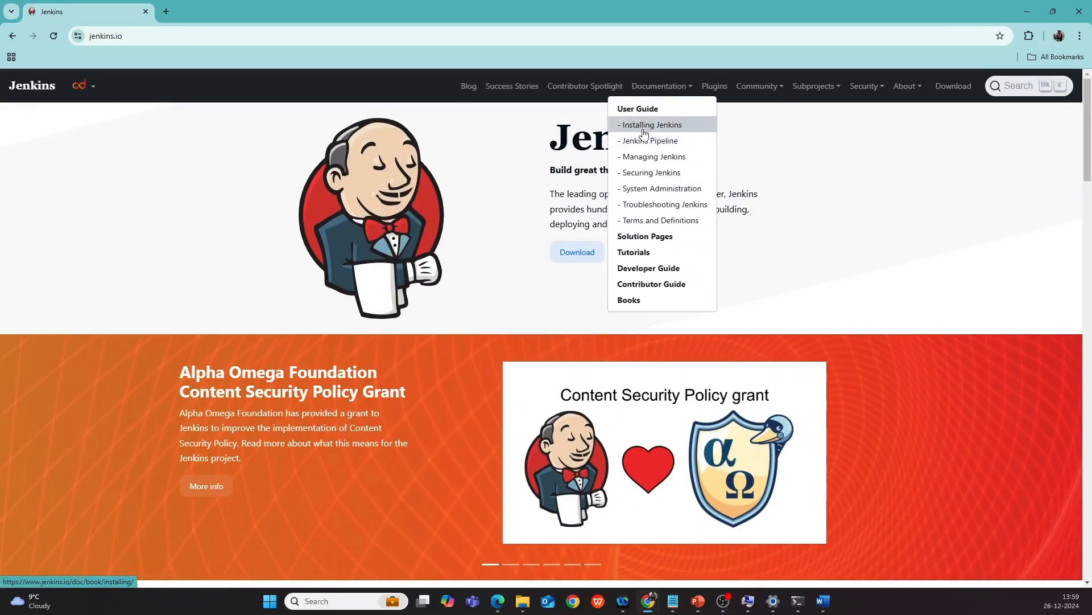
click(643, 127)
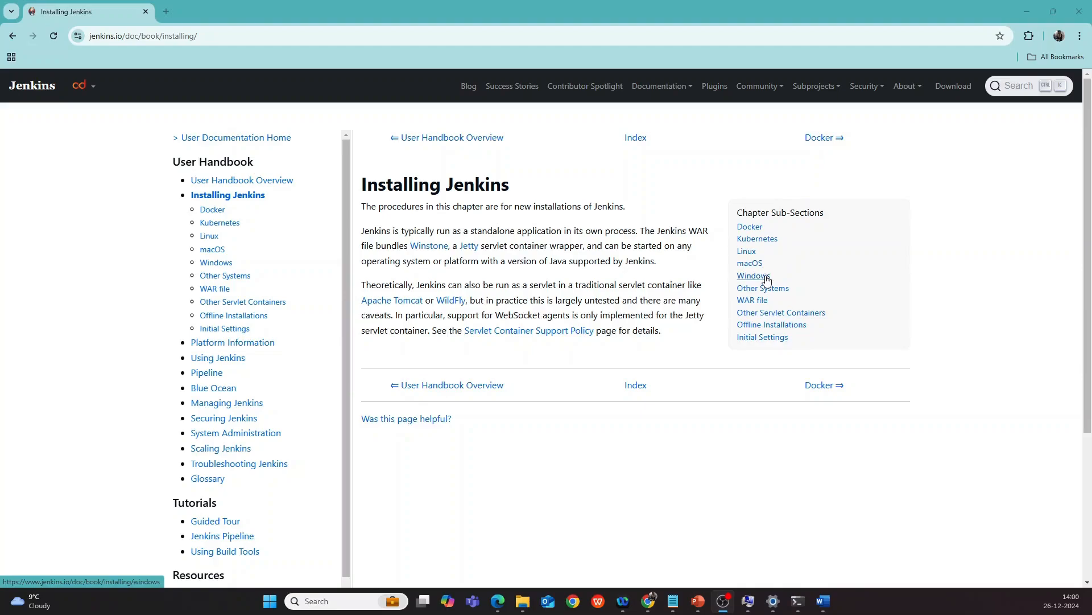
click(755, 277)
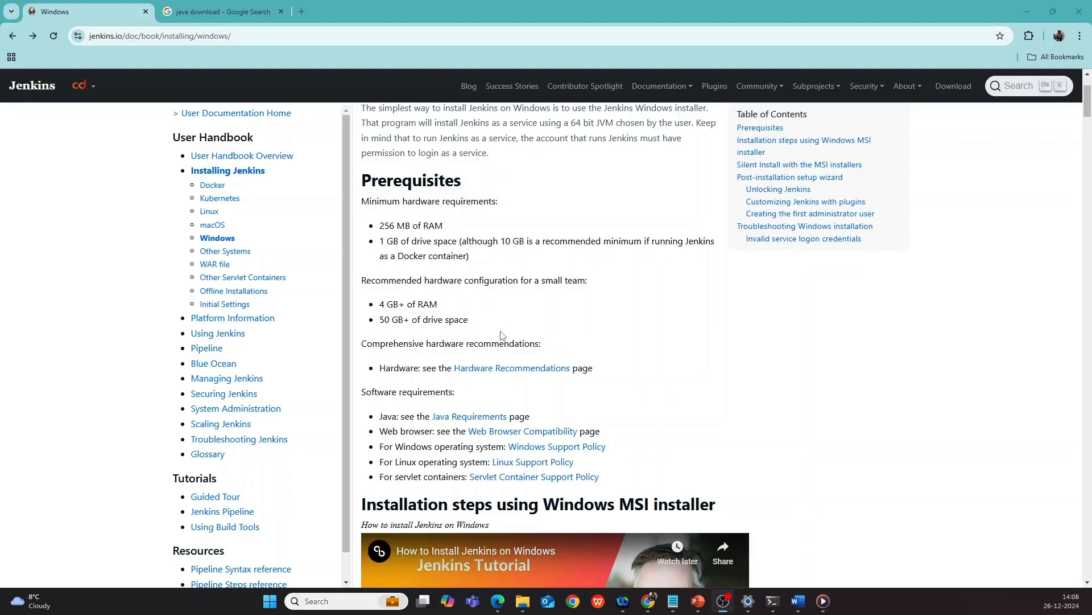
click(471, 418)
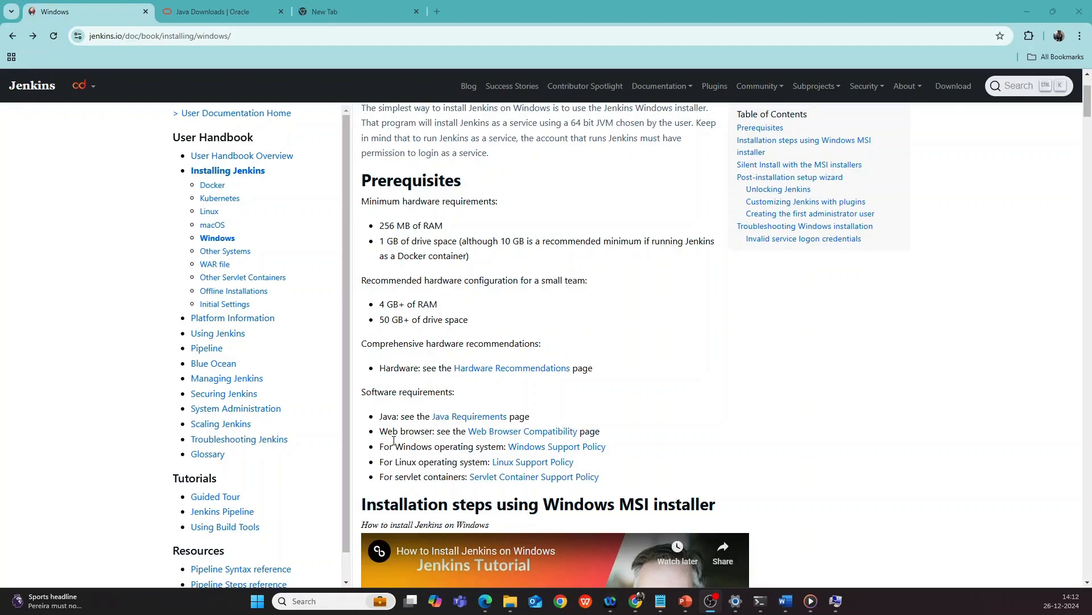
Open the Web Browser Compatibility page and review Chrome, Firefox, Edge and Safari support levels.
click(505, 438)
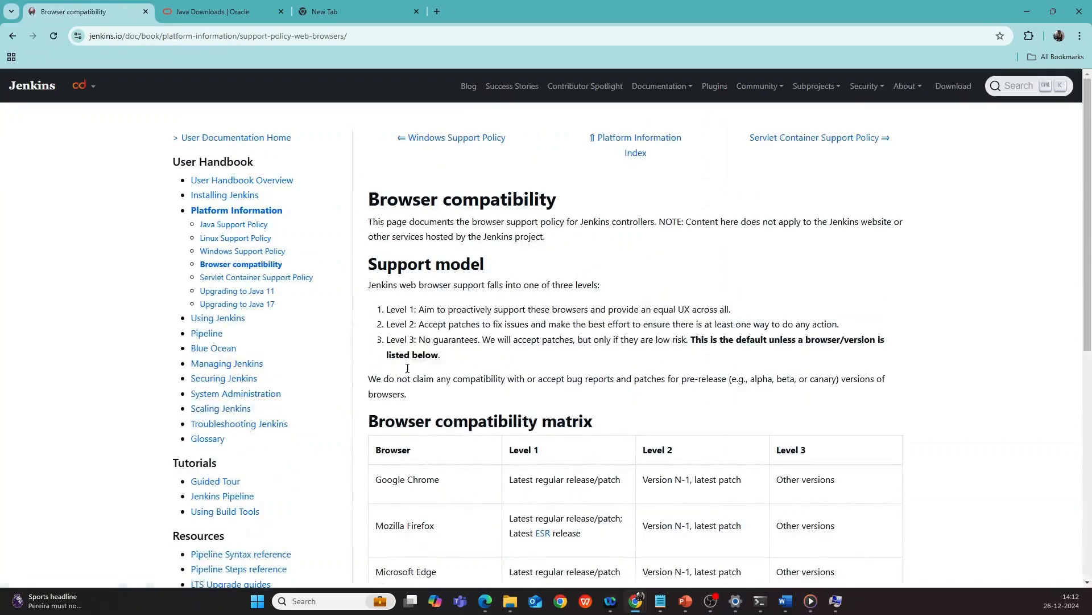
scroll(442, 364, down, 2)
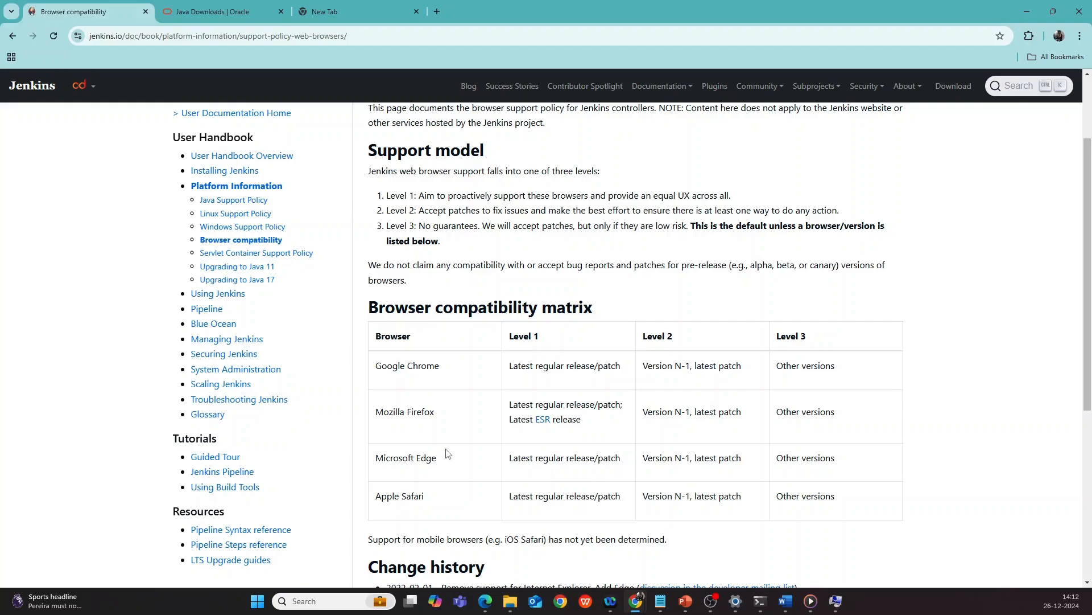
scroll(531, 384, down, 1)
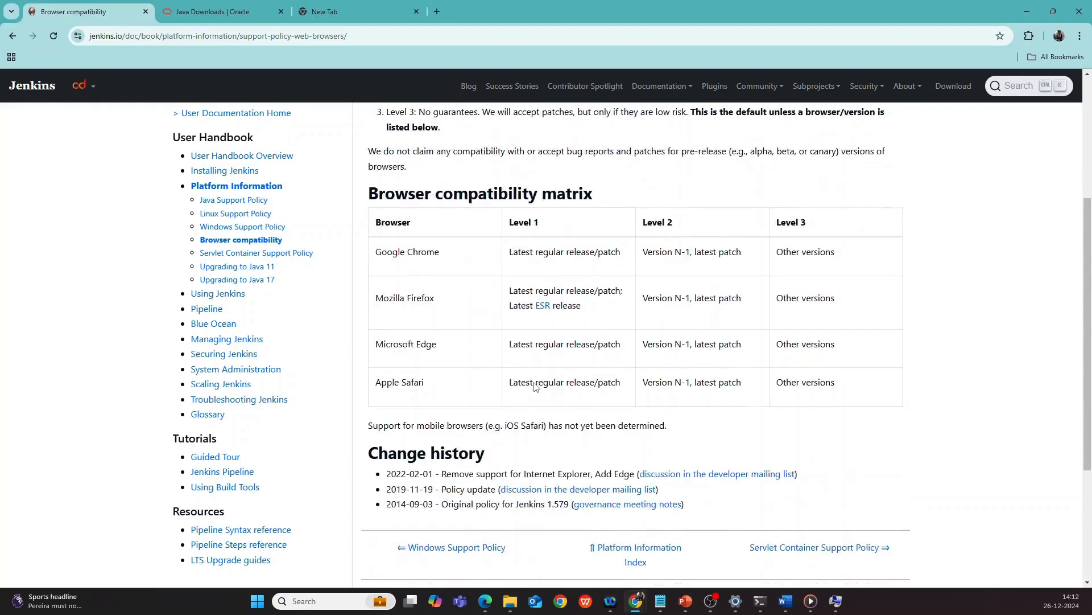
scroll(534, 388, up, 2)
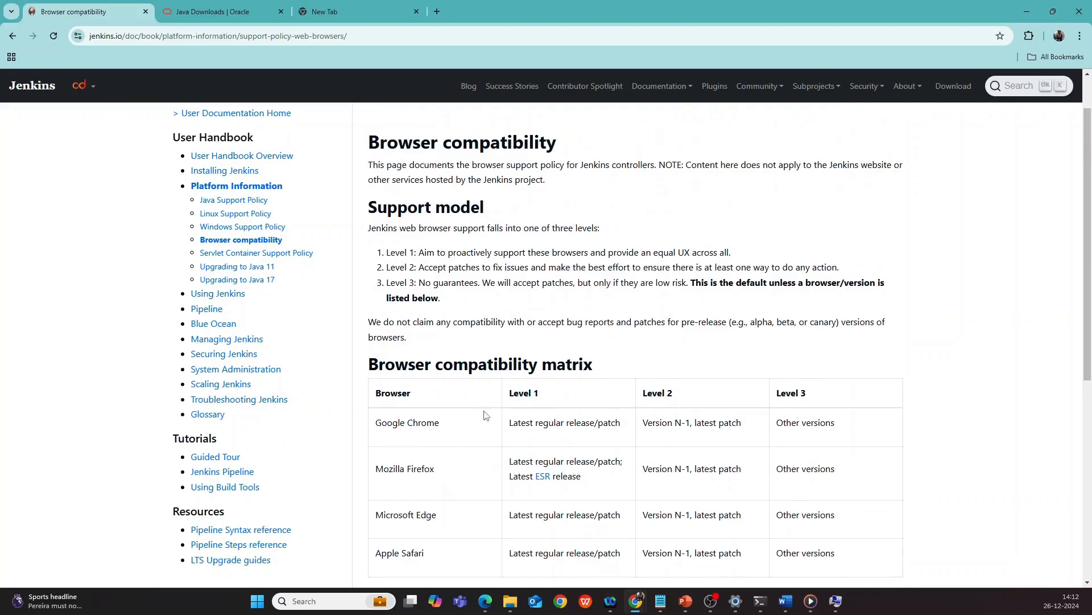
scroll(483, 415, down, 1)
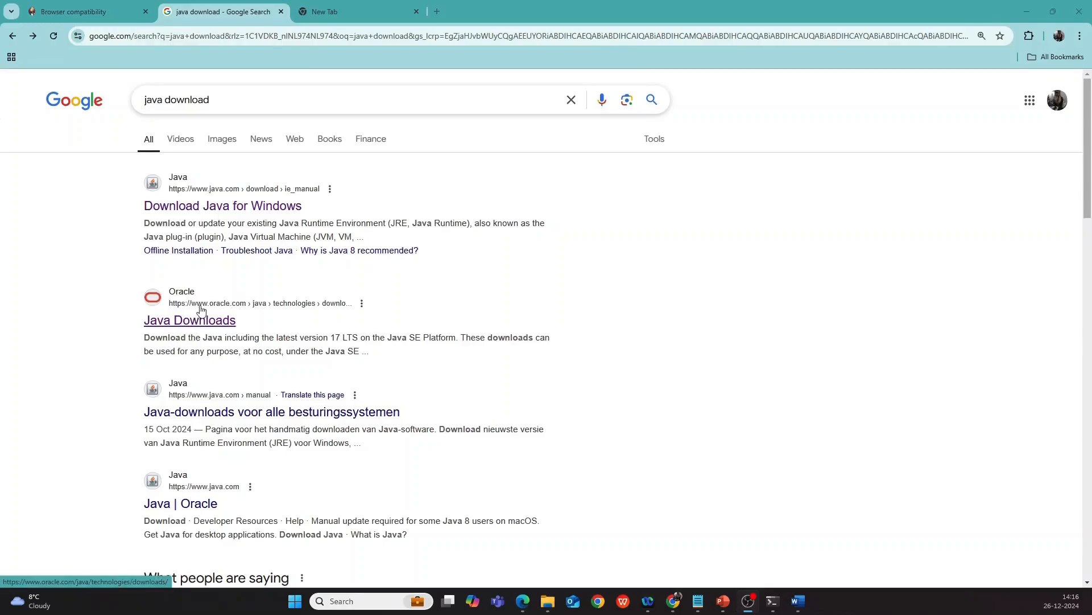
Open Oracle's Java Downloads, choose JDK 21 for Windows, and highlight the x64 Installer row.
click(185, 322)
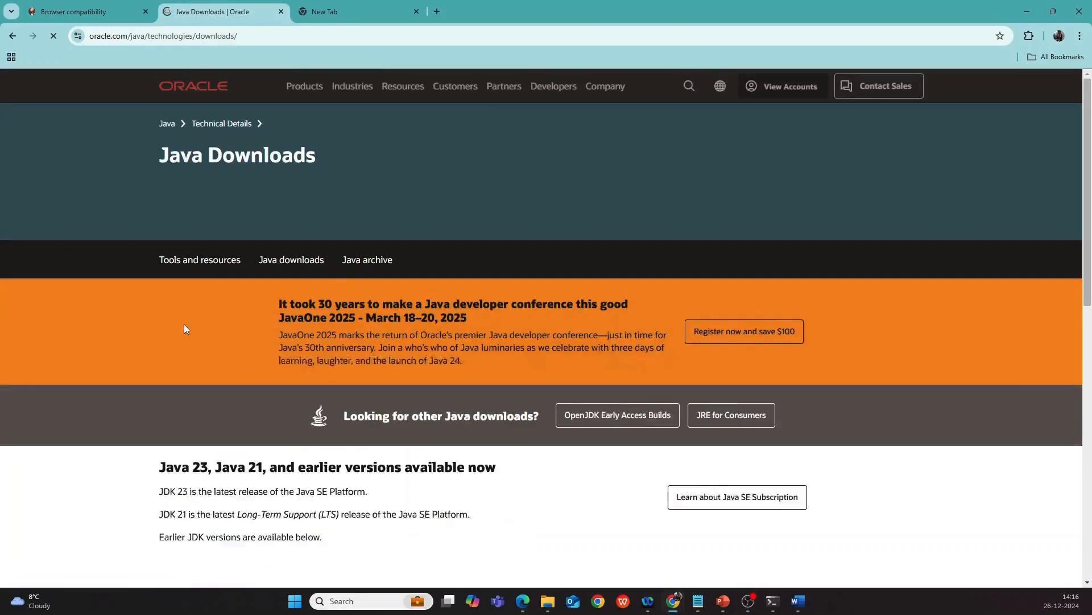
scroll(197, 276, down, 3)
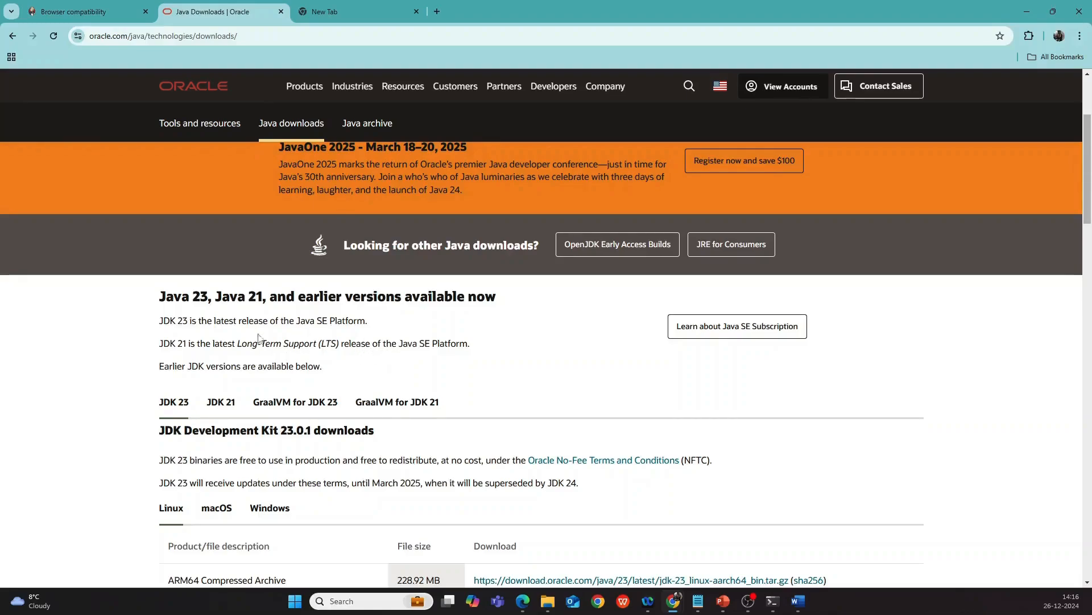
scroll(353, 323, down, 1)
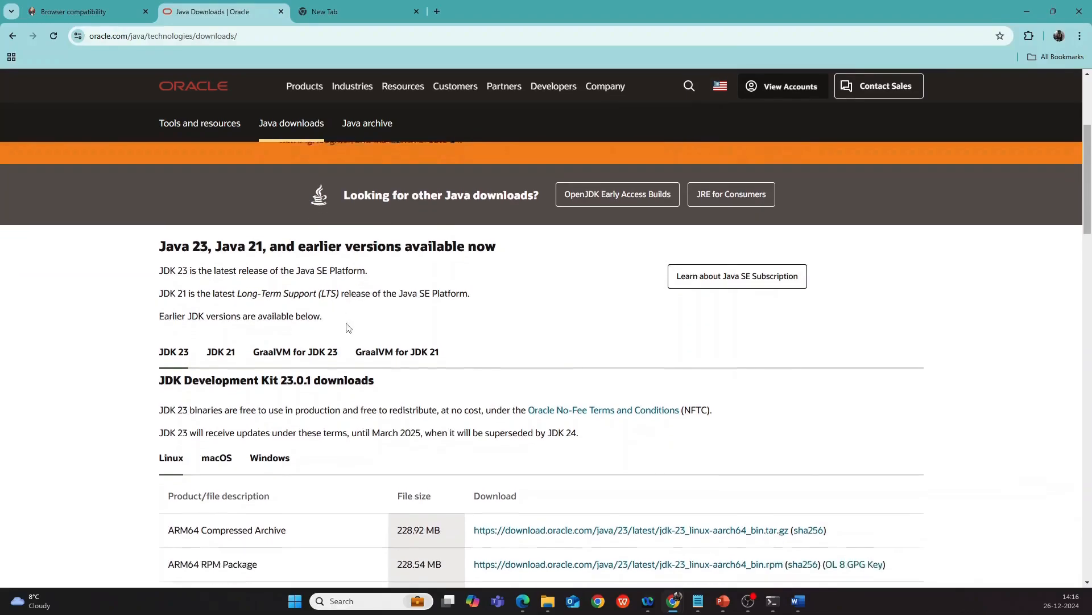
click(223, 353)
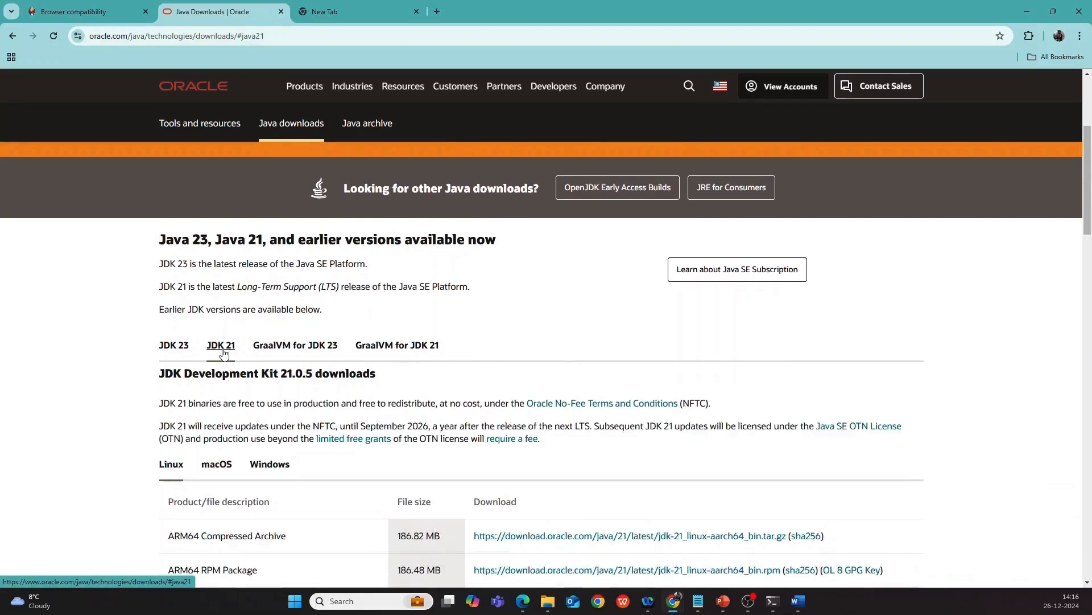
scroll(223, 364, down, 2)
click(270, 353)
scroll(342, 351, down, 2)
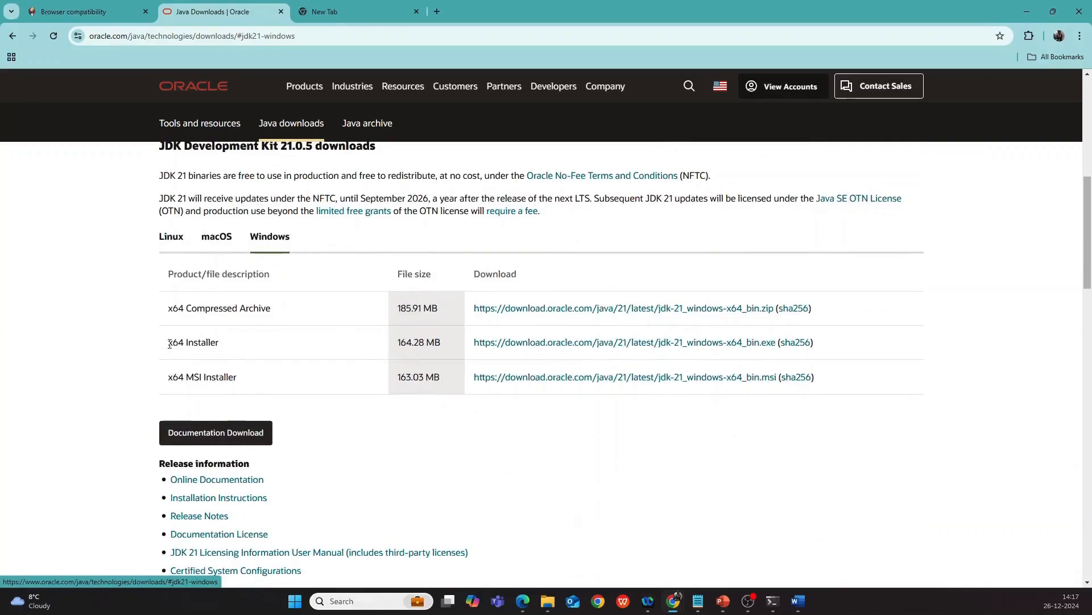
drag(170, 343, 218, 346)
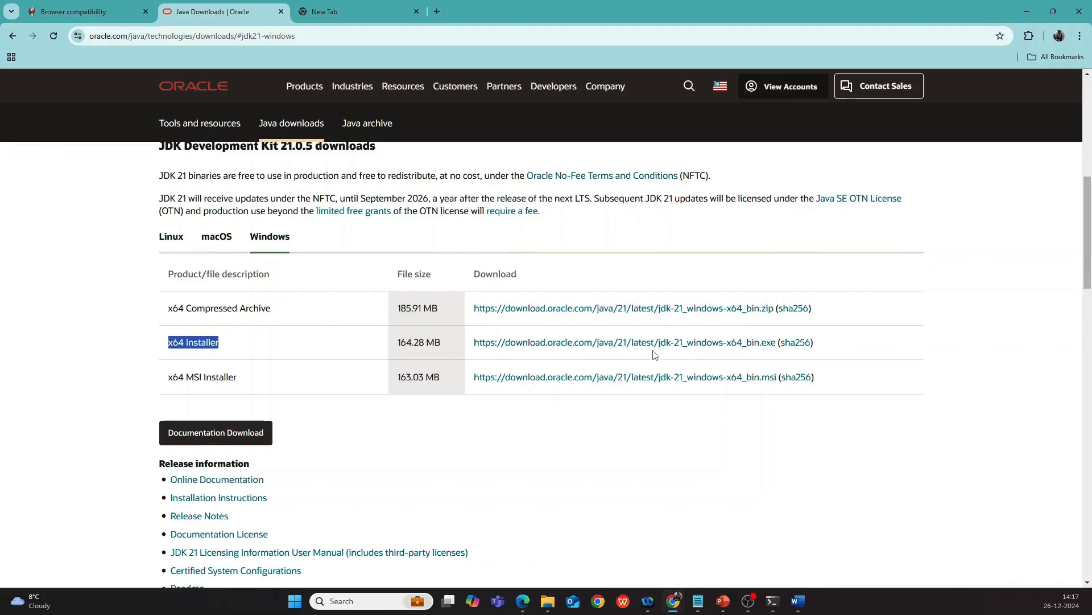
Search 'env' to open System Properties and its Environment Variables list.
click(366, 607)
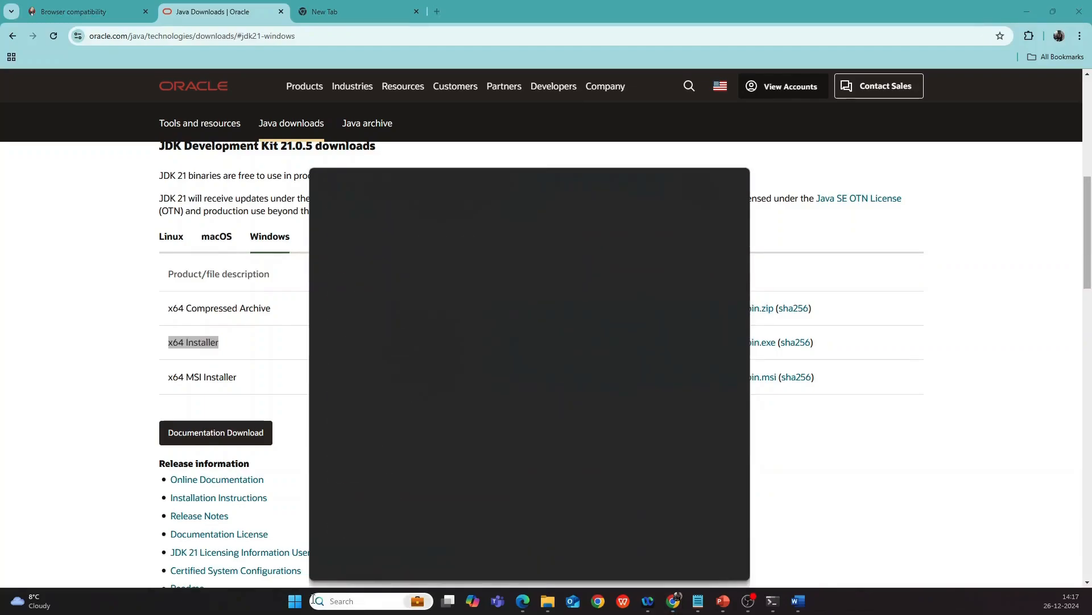
text(env)
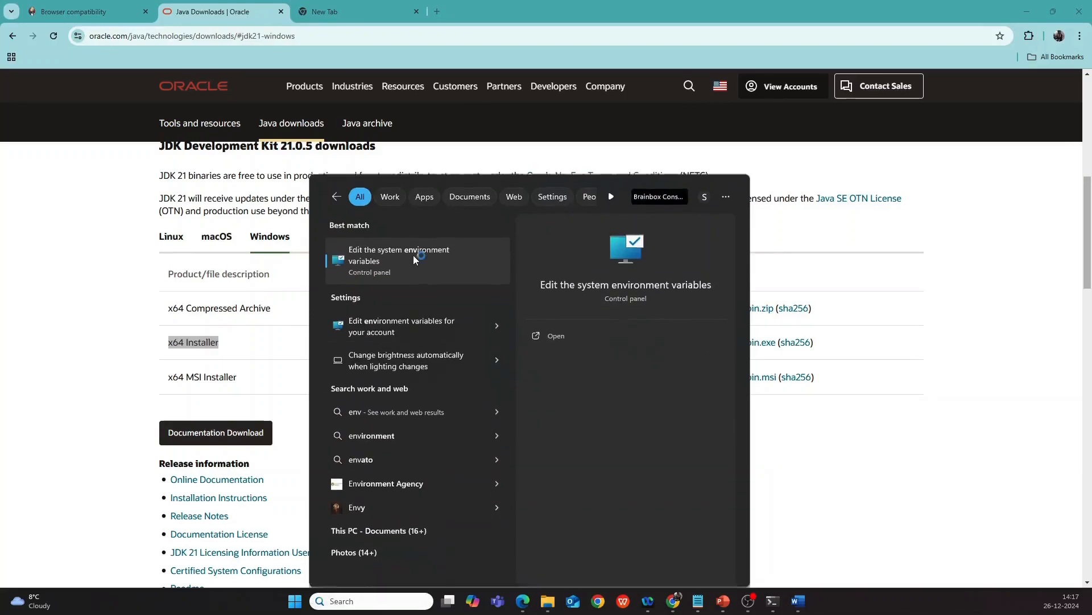
click(415, 257)
drag(225, 96, 348, 129)
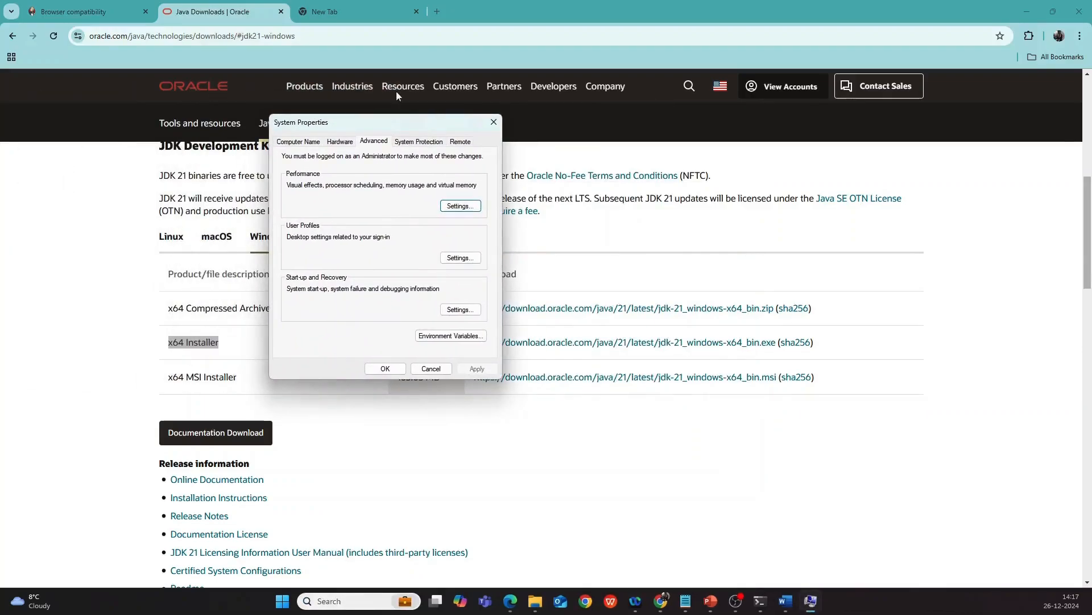
click(438, 336)
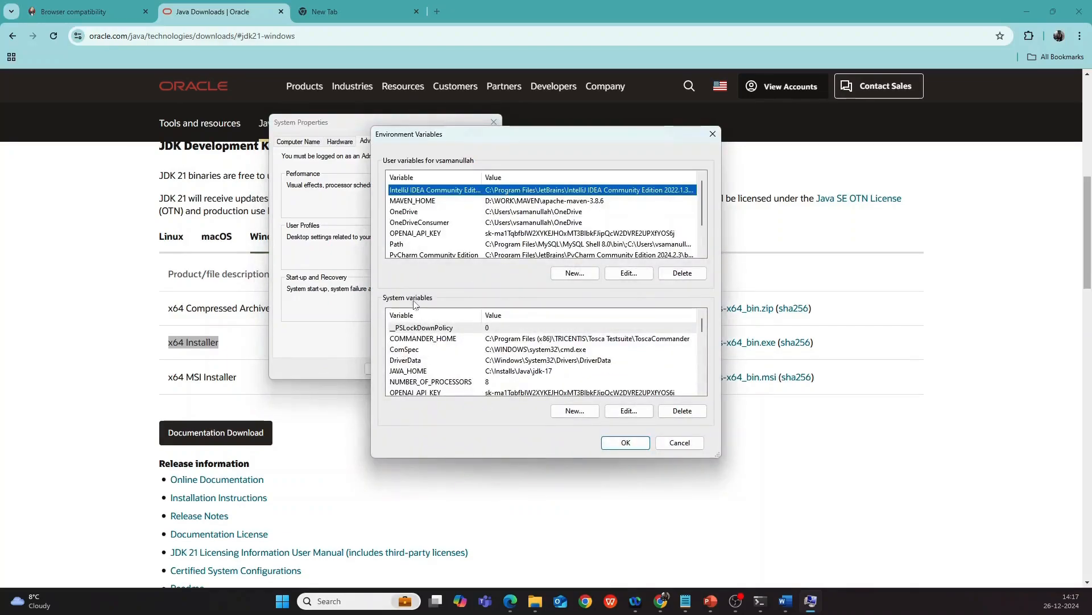
Open the JAVA_HOME system variable for editing and select its path value.
click(410, 373)
double_click(410, 372)
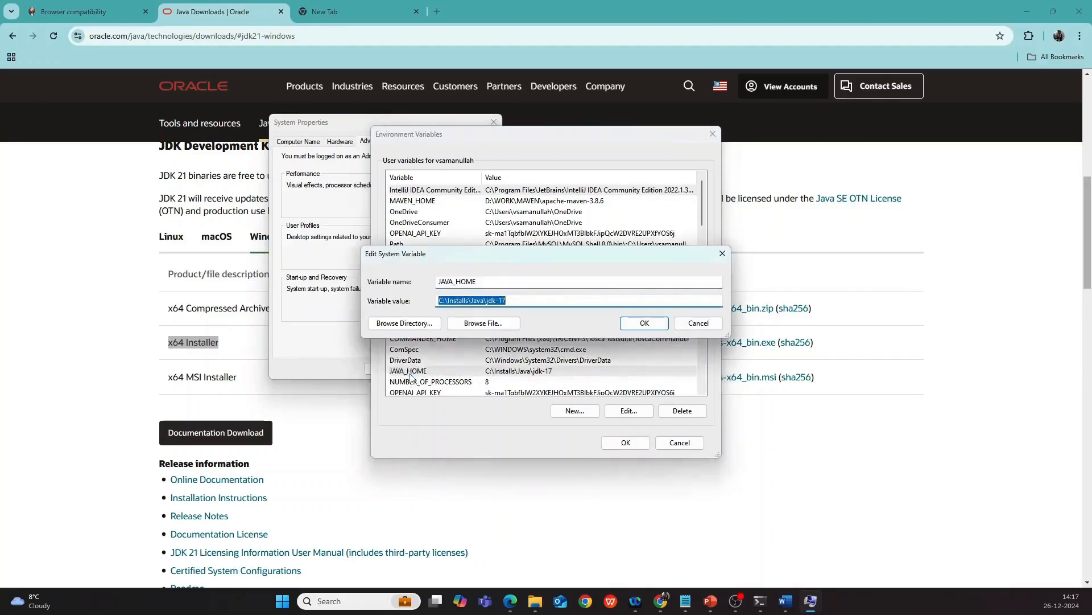
click(513, 302)
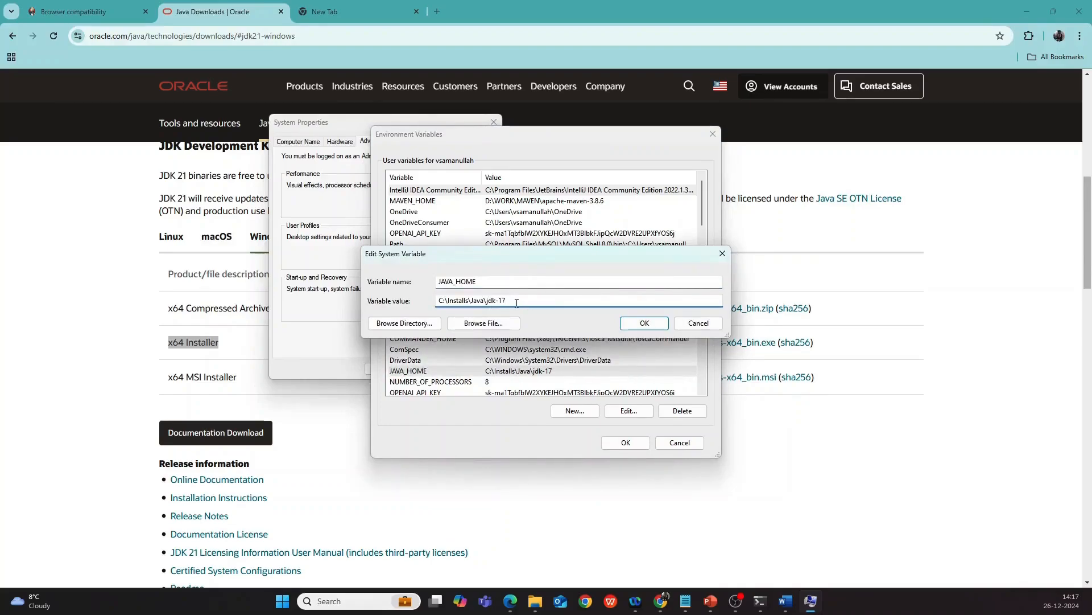
drag(515, 300, 432, 300)
Check the jdk-17 folder's full path in File Explorer's address bar.
mouse_move(532, 603)
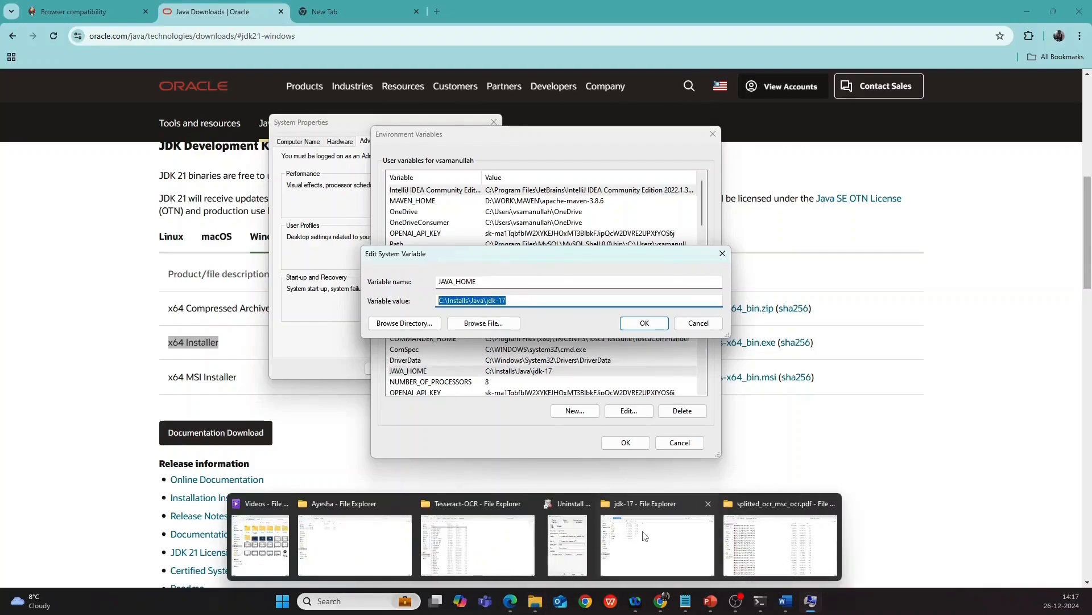
click(657, 540)
click(419, 32)
click(437, 34)
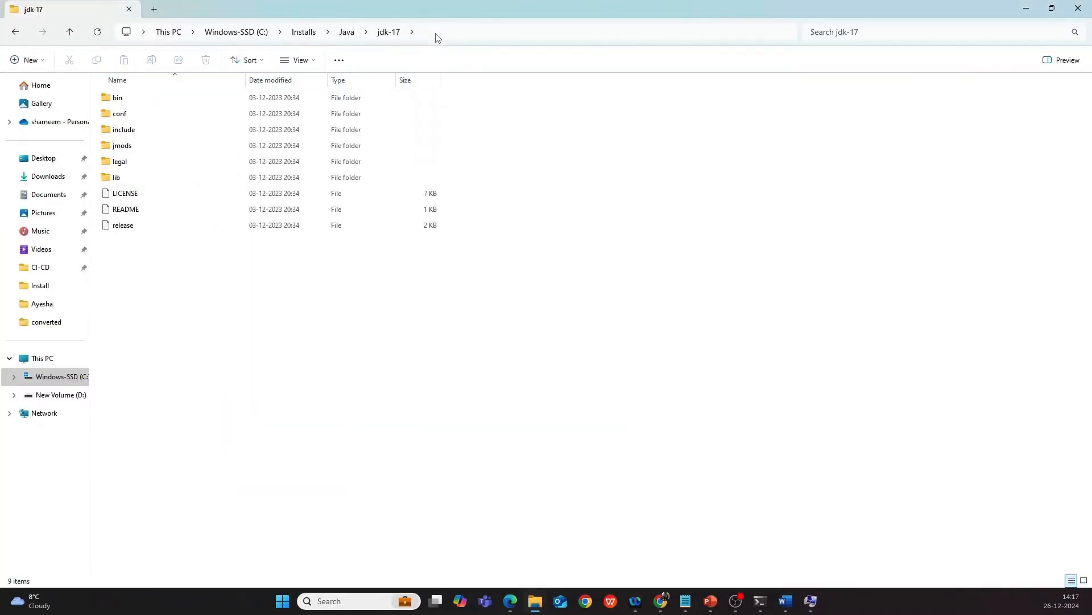
click(437, 34)
click(337, 27)
click(194, 53)
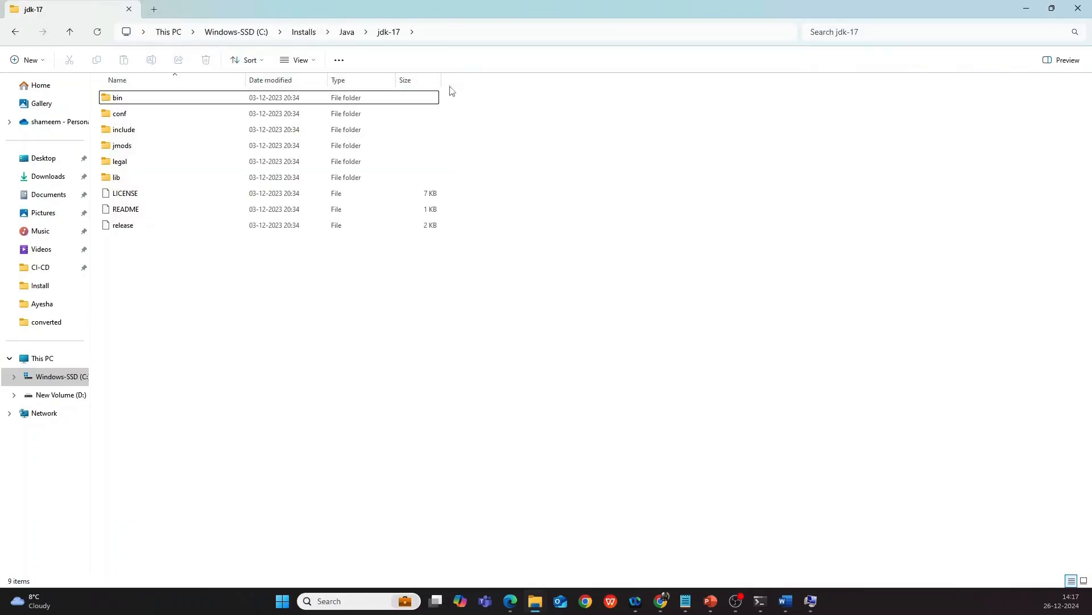
click(434, 31)
click(434, 31)
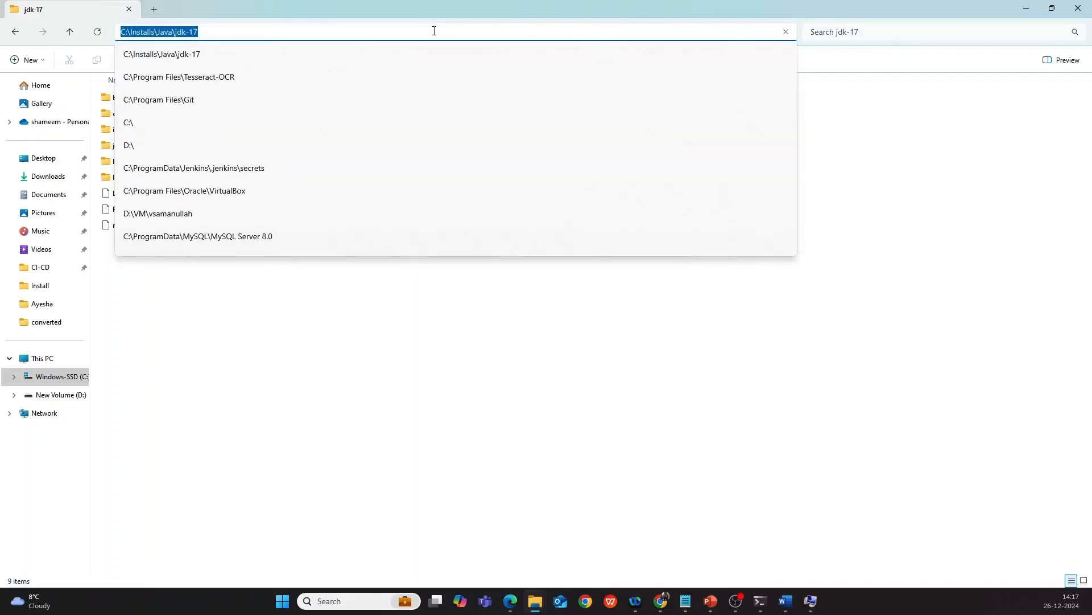
Confirm JAVA_HOME as C:\Installs\Java\jdk-17, close Environment Variables, and bring up Windows search.
click(1026, 9)
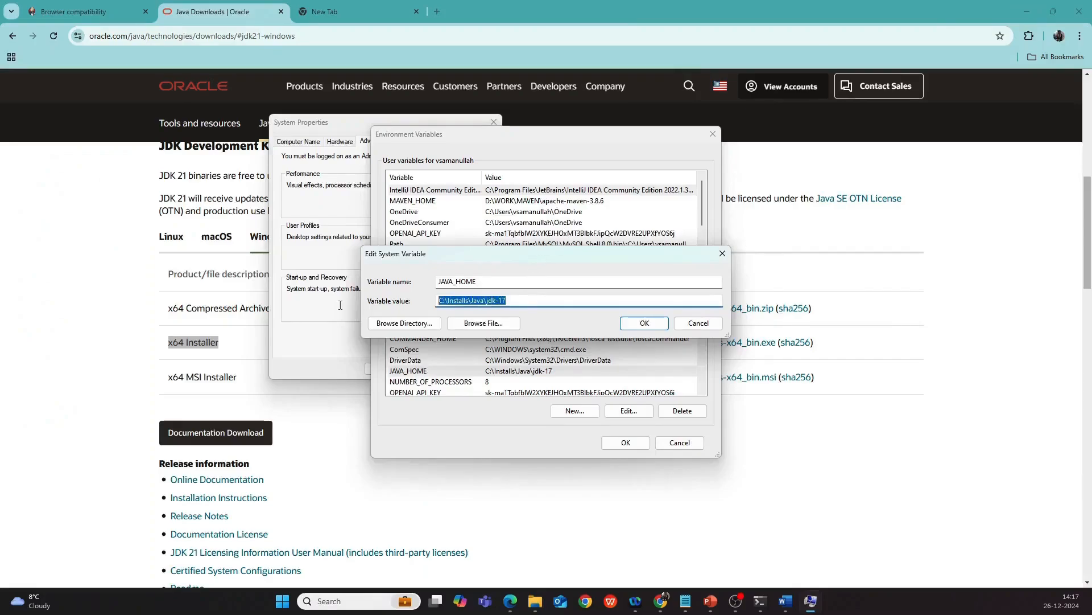
click(529, 299)
click(644, 323)
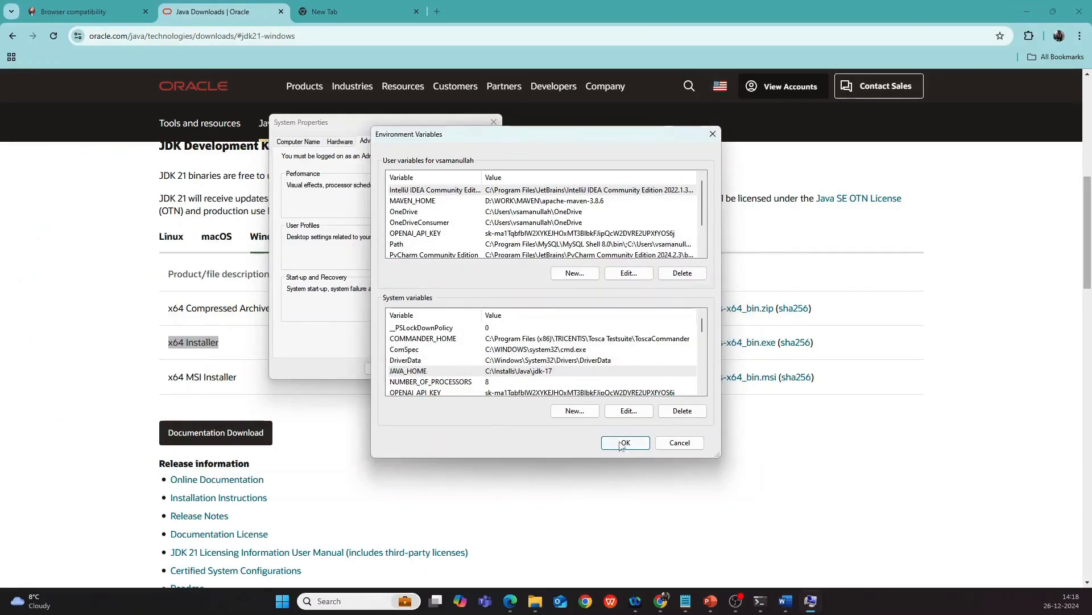
click(625, 443)
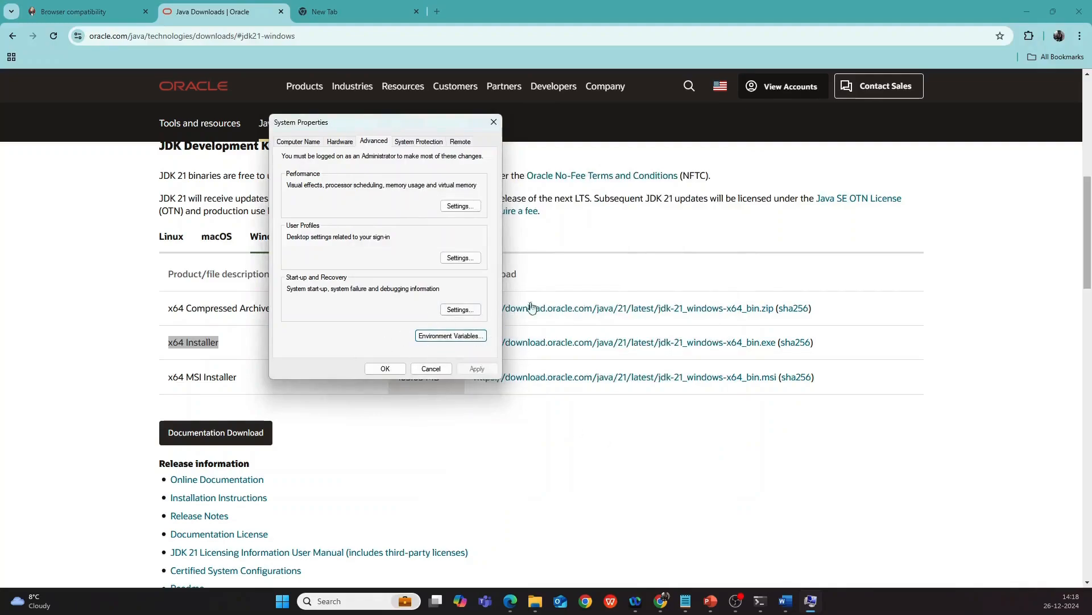
click(328, 600)
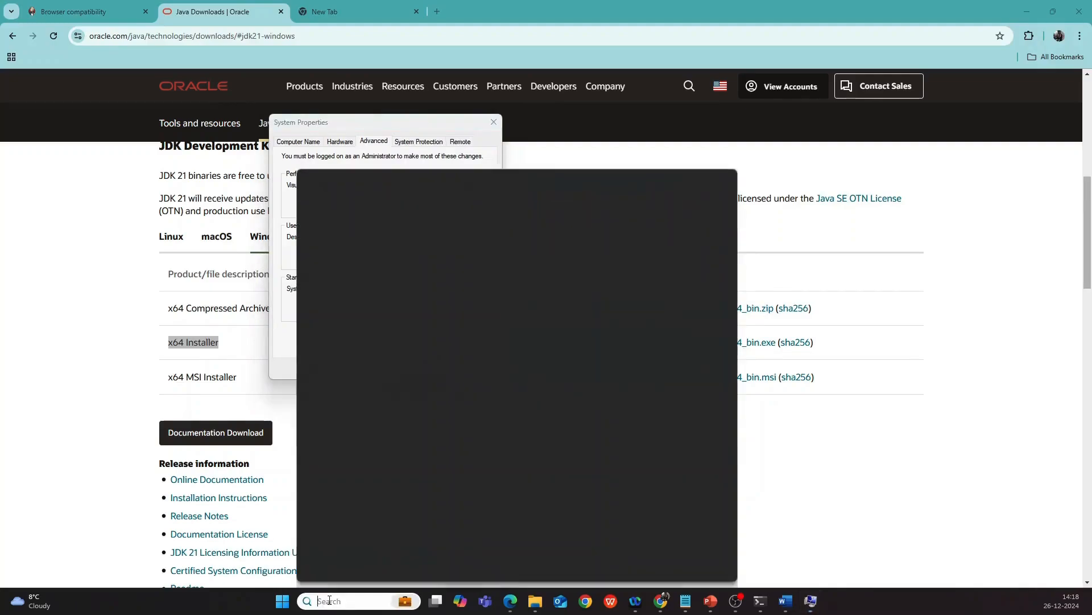
Open Command Prompt and run java --version, which reports Java 17.0.9 LTS.
text(cxmd)
click(612, 228)
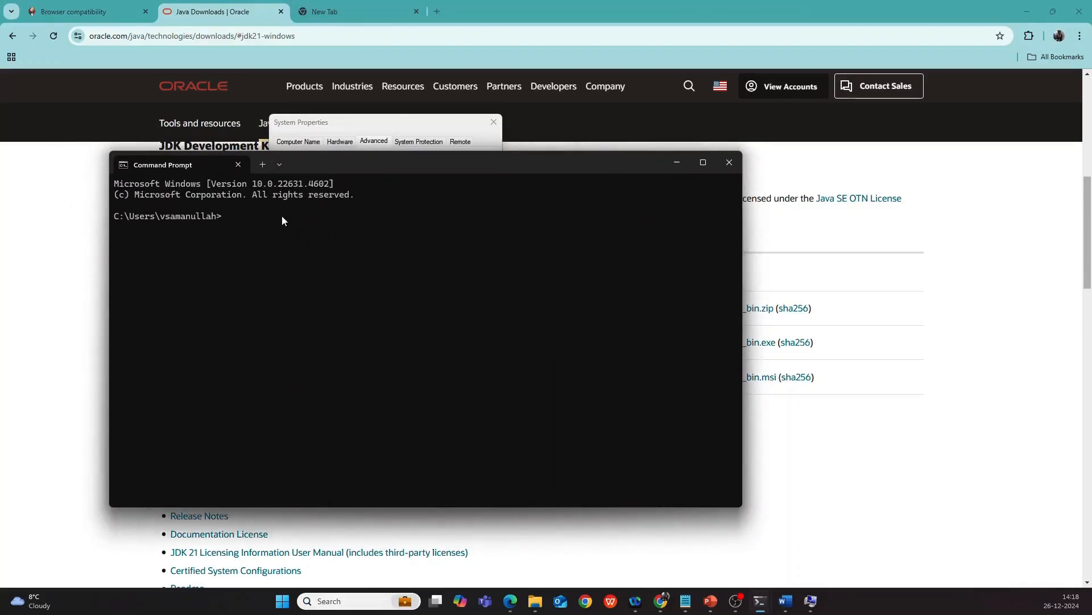
text(java --version)
key(Return)
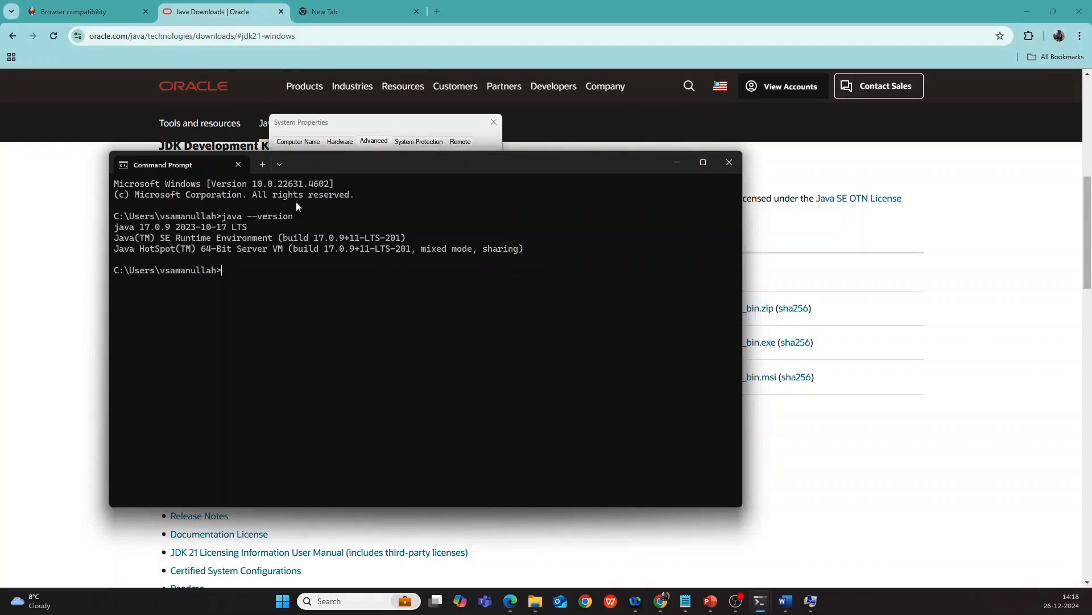
click(48, 207)
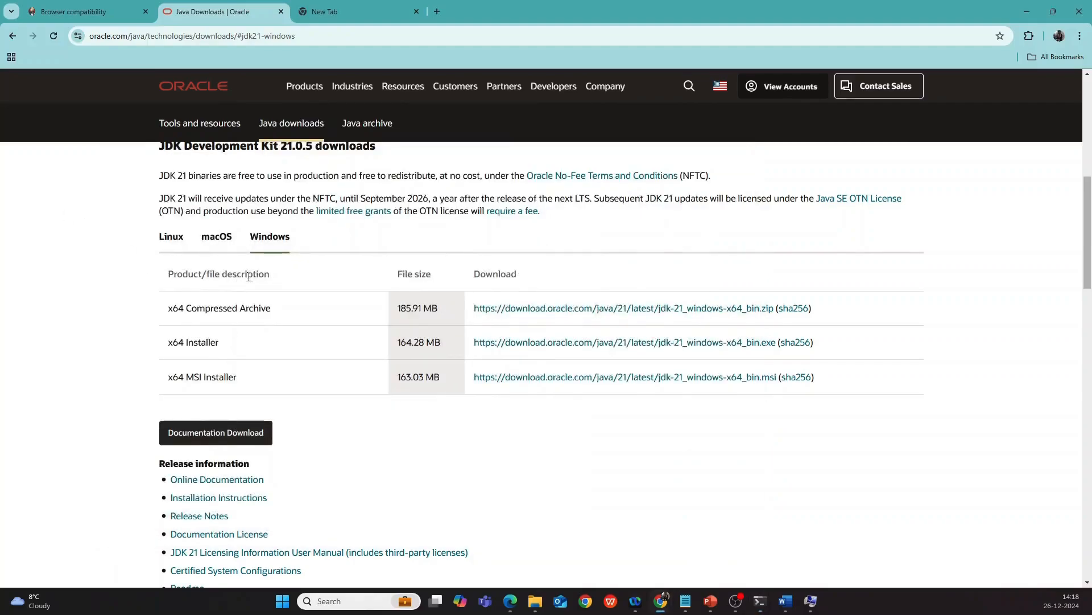
Download the Jenkins 2.479.2 LTS Windows installer, jenkins.msi, from the jenkins.io Download page.
mouse_move(759, 602)
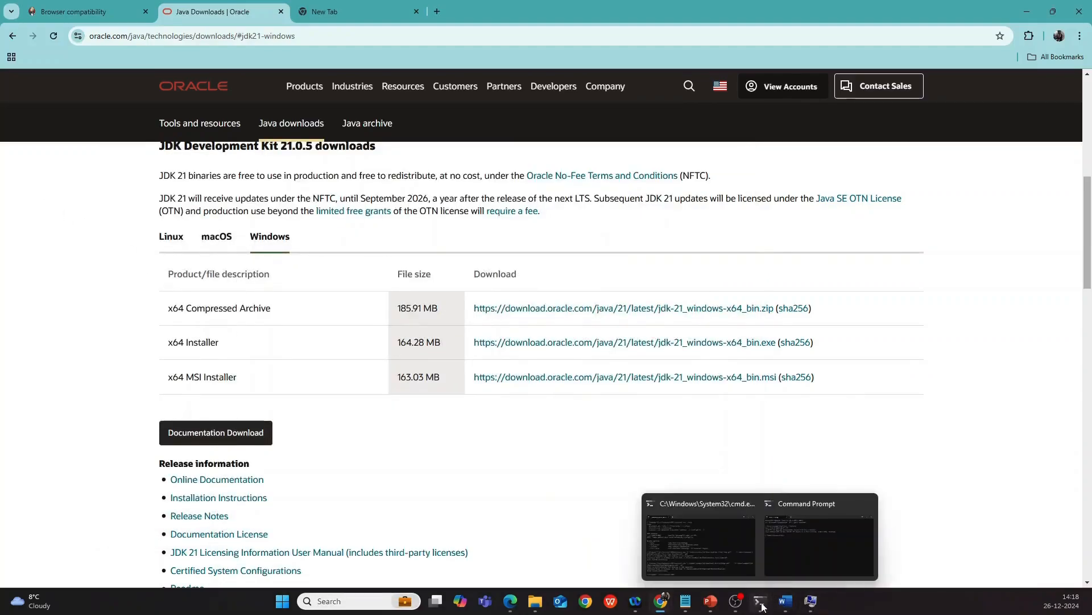
click(734, 538)
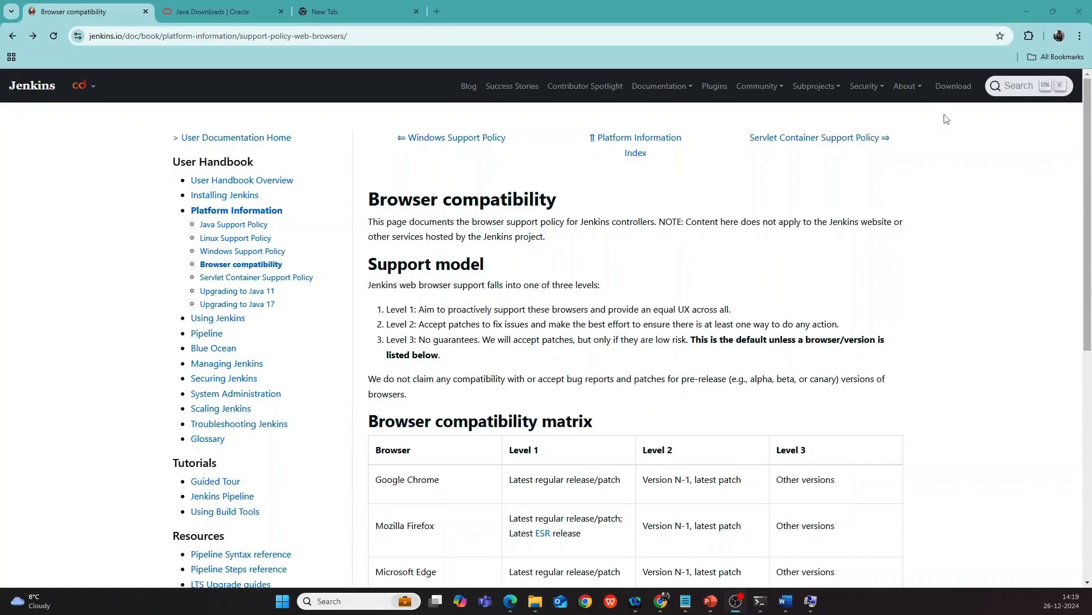
click(956, 89)
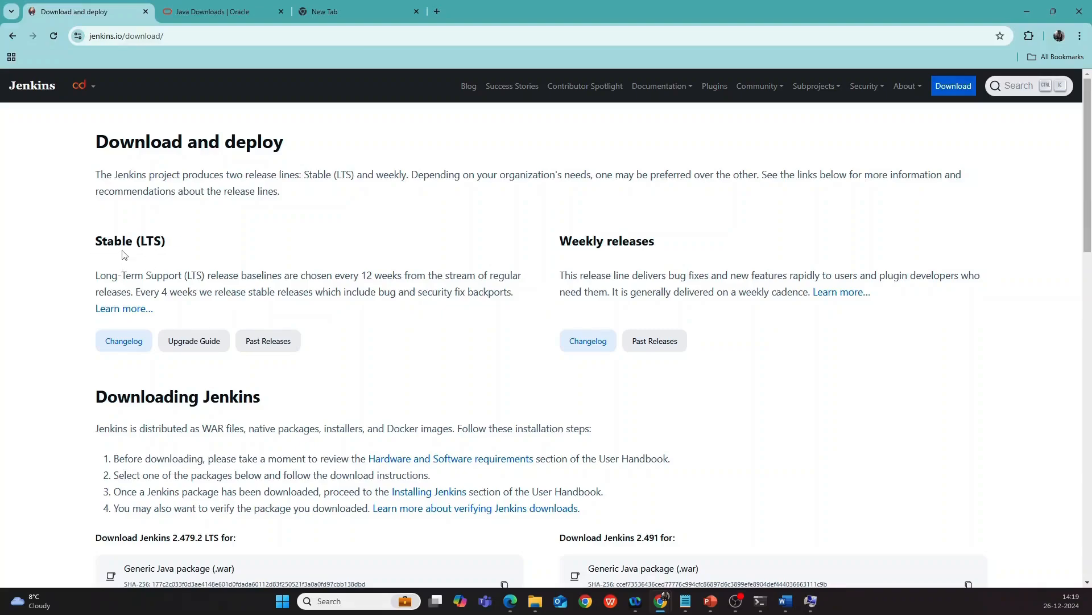
scroll(122, 264, down, 5)
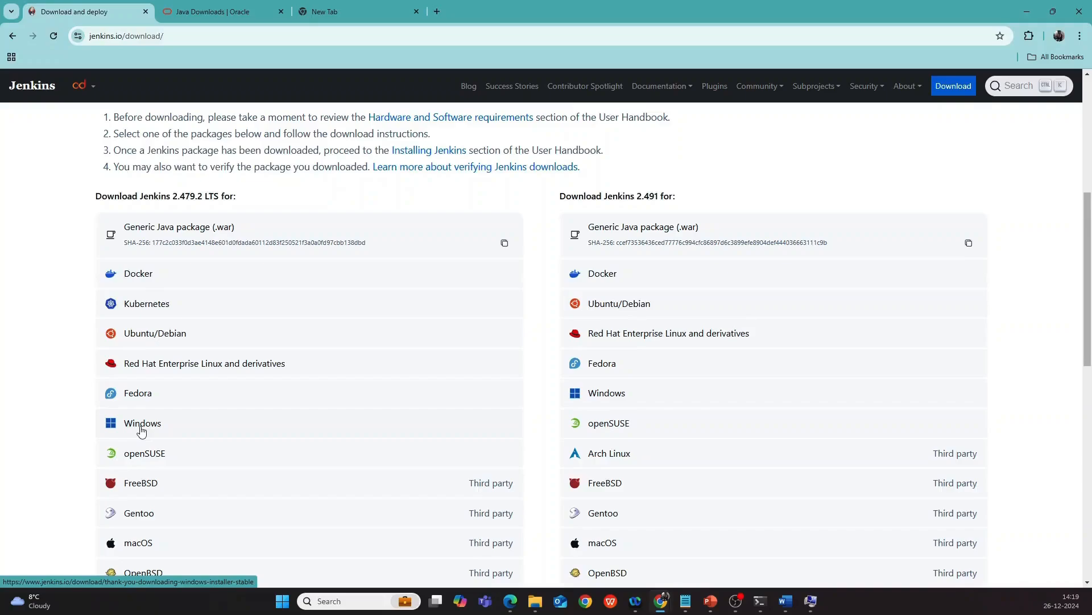
click(141, 432)
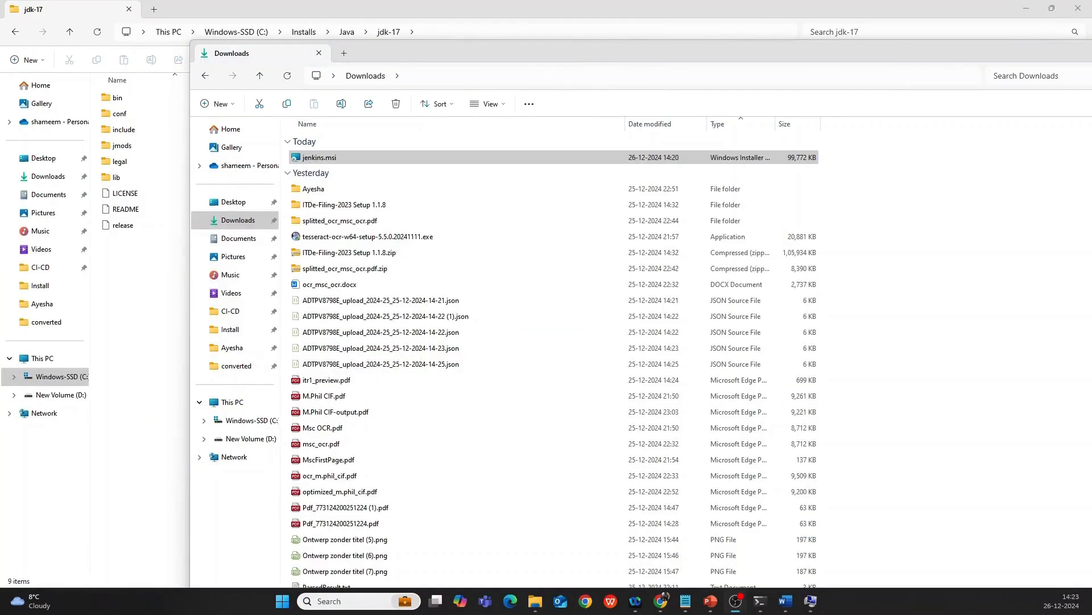
Launch jenkins.msi, keep the default install folder, and run the service as LocalSystem.
click(322, 161)
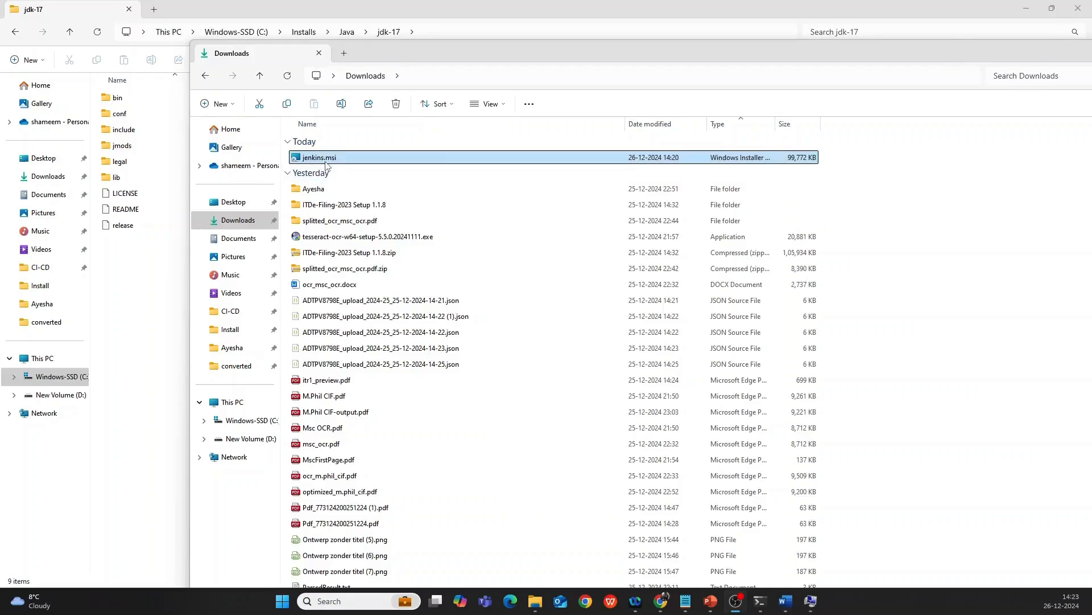
double_click(326, 163)
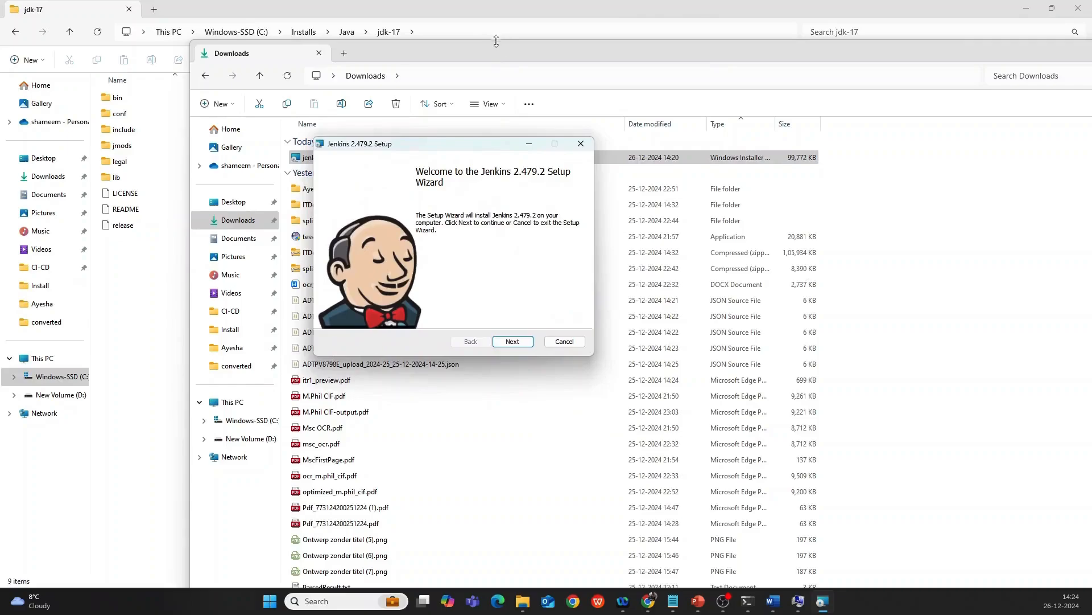
click(513, 343)
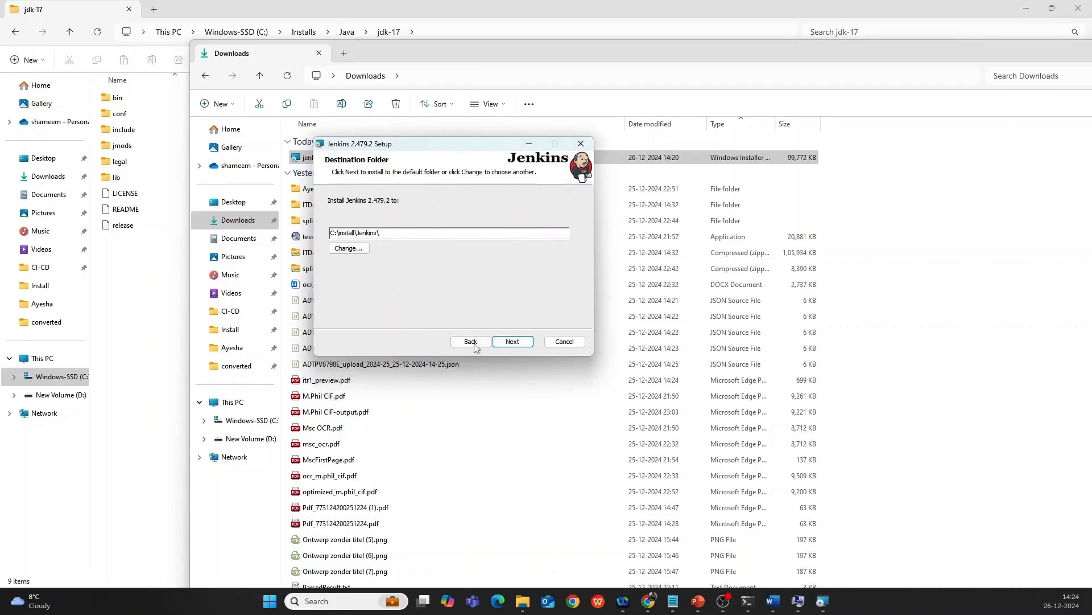
click(515, 344)
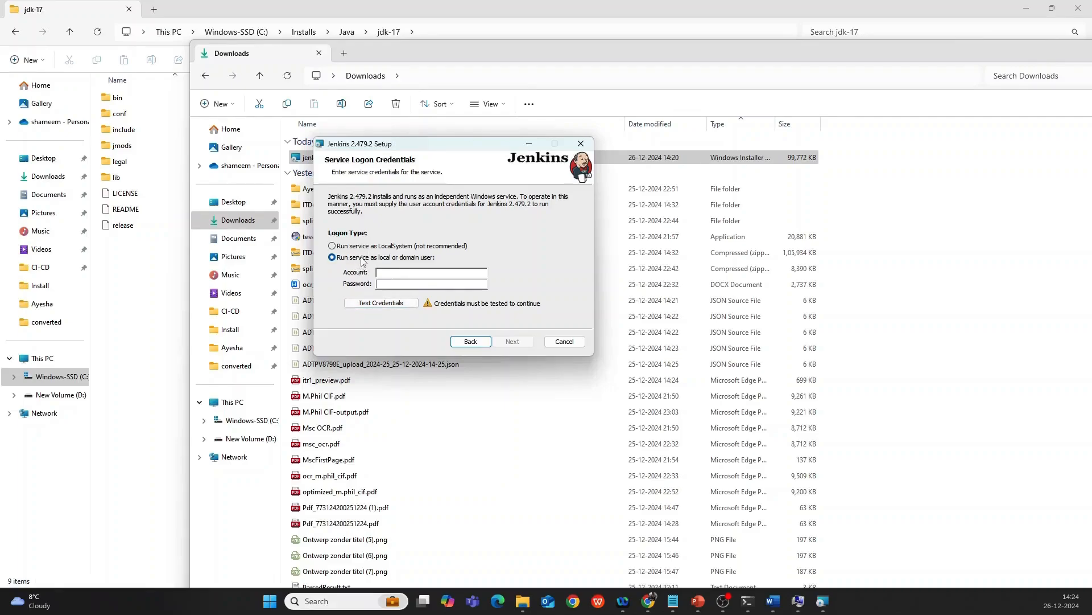
click(332, 246)
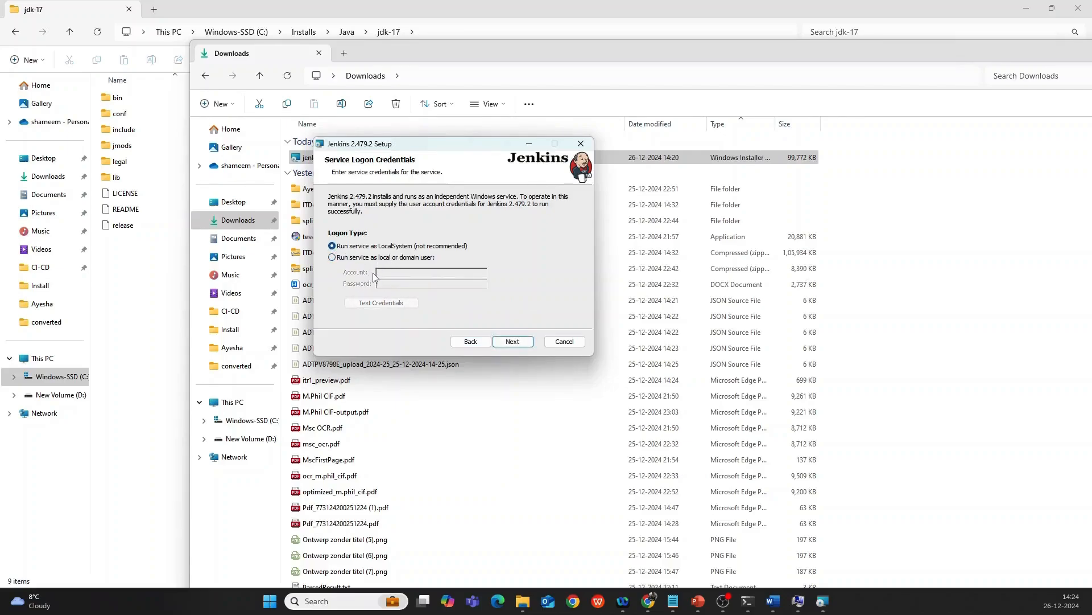
click(514, 344)
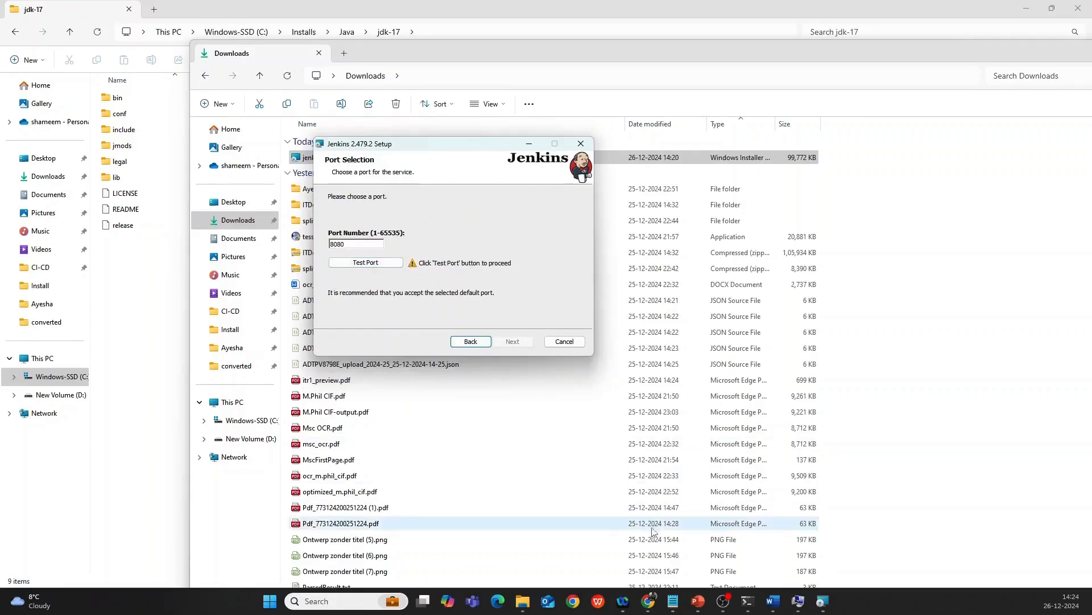
Test that port 8080 is available and continue to the Java home step.
mouse_move(648, 601)
click(675, 534)
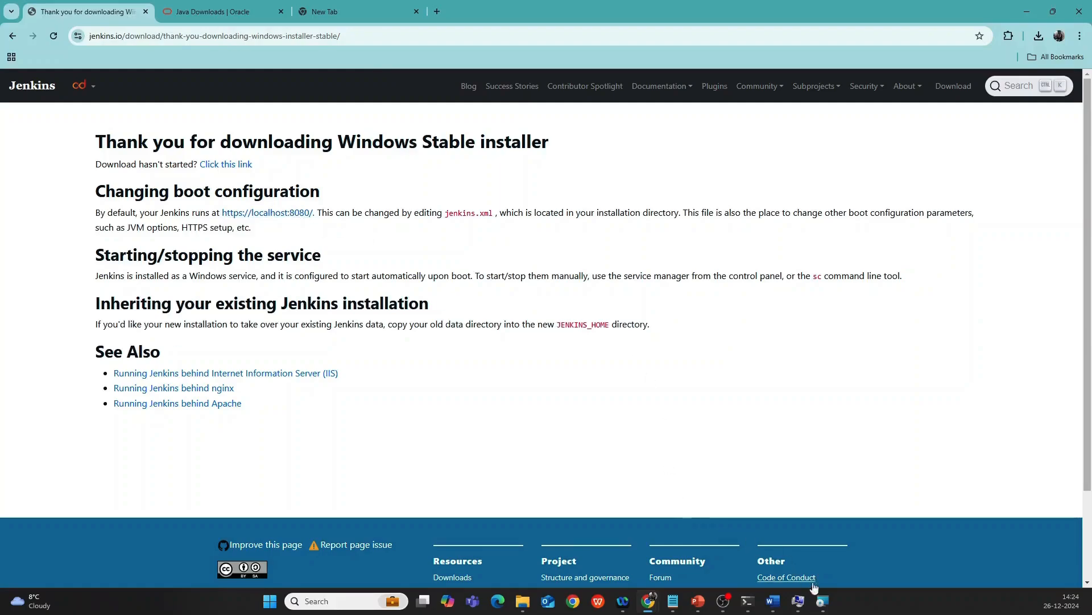
click(807, 572)
click(367, 263)
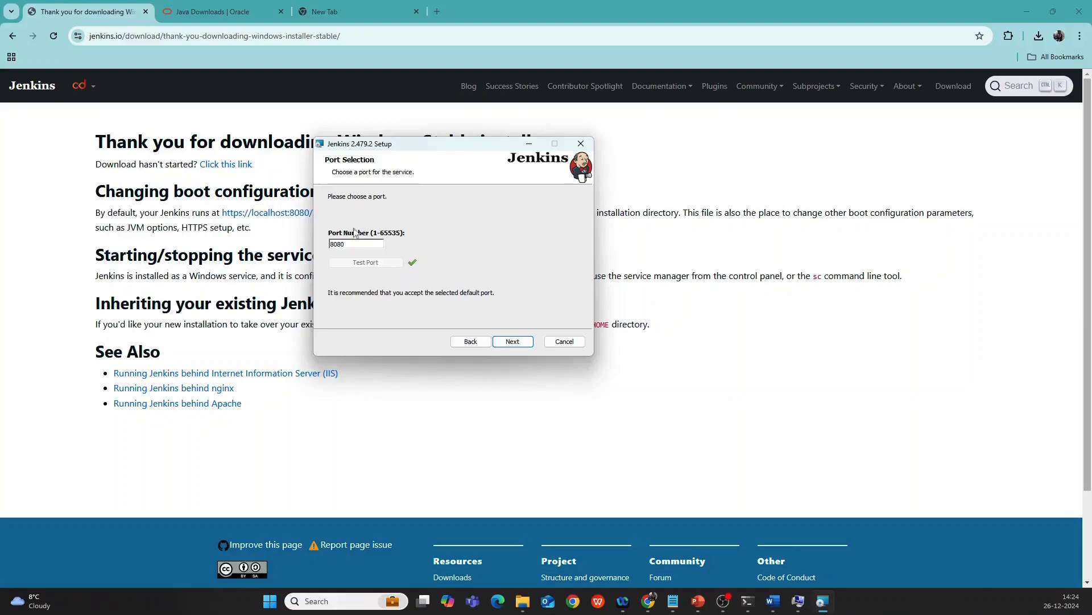
click(510, 344)
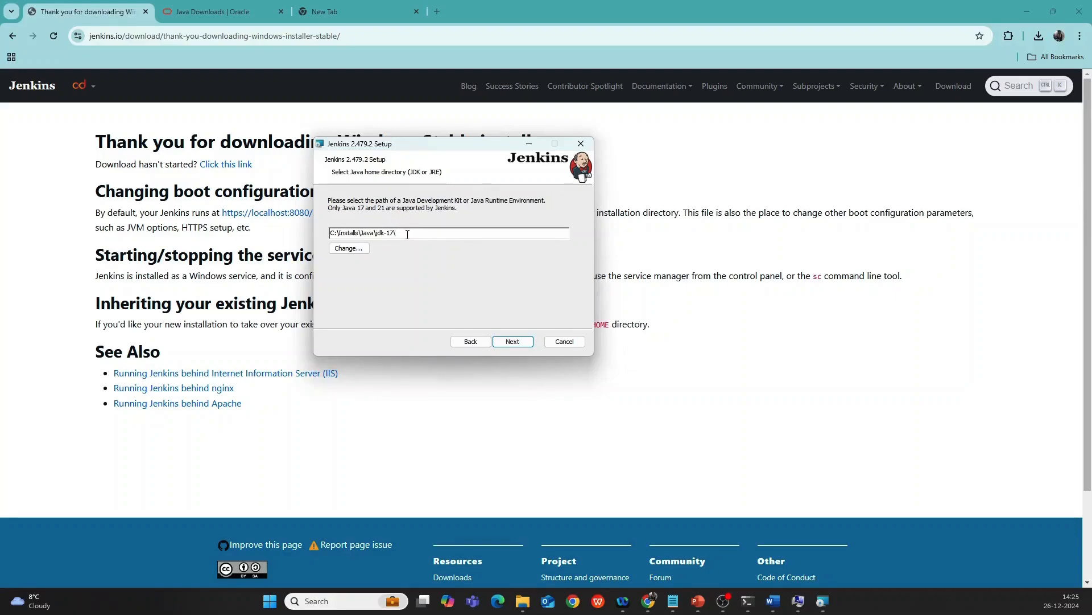
Keep C:\Installs\Java\jdk-17\ as Java home, install with default features, and finish setup.
drag(411, 233, 329, 233)
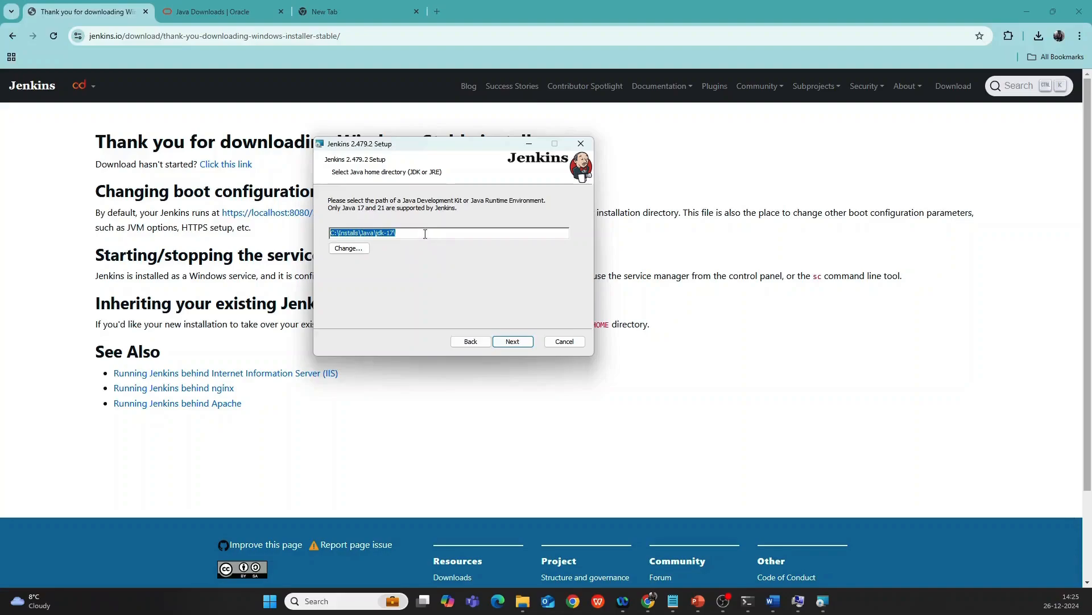
click(511, 342)
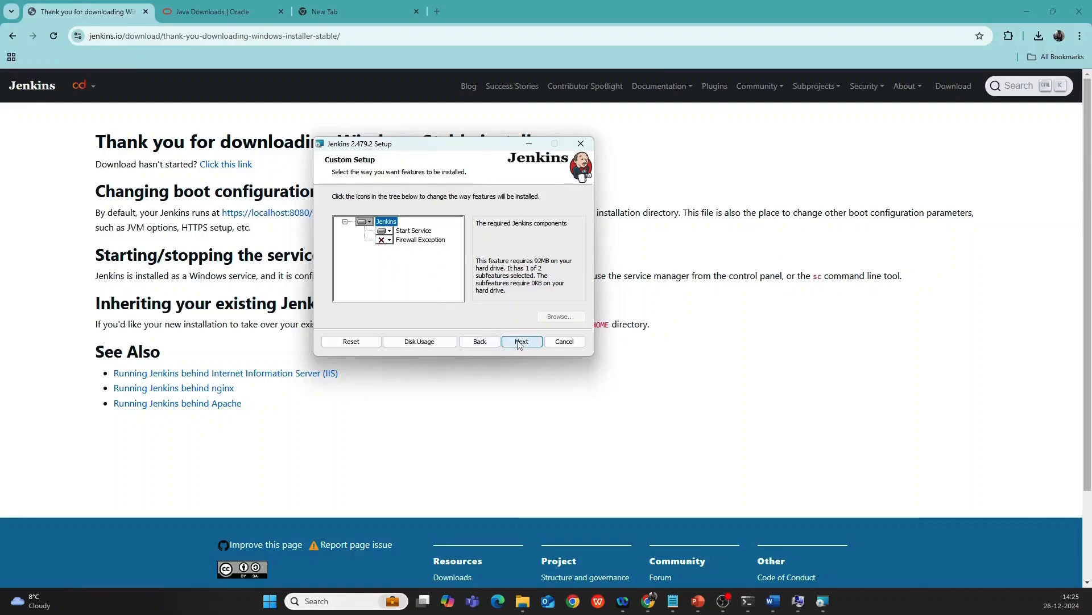
click(520, 342)
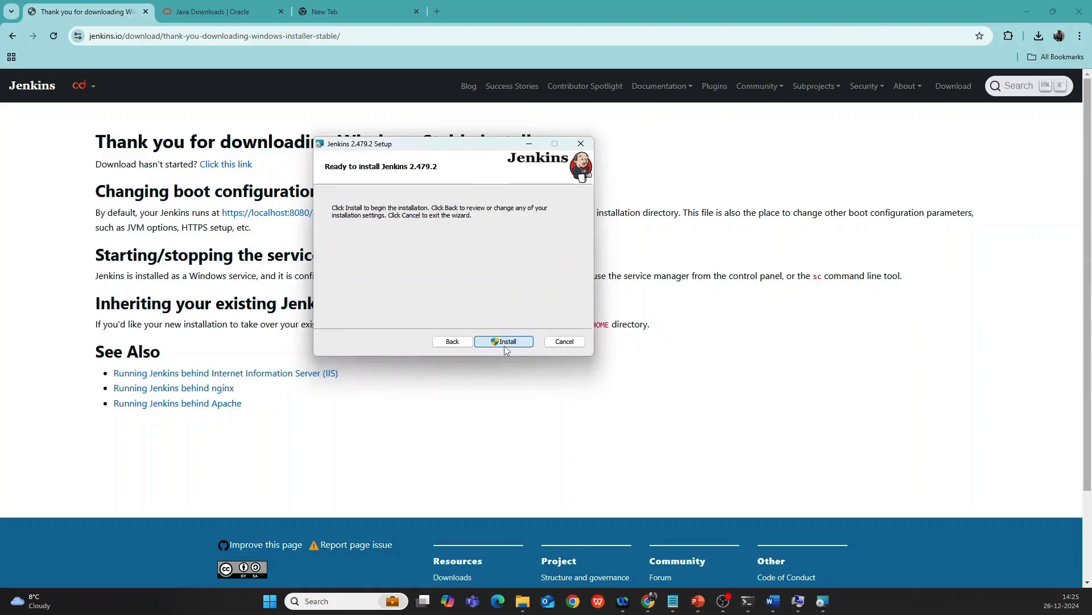
click(507, 344)
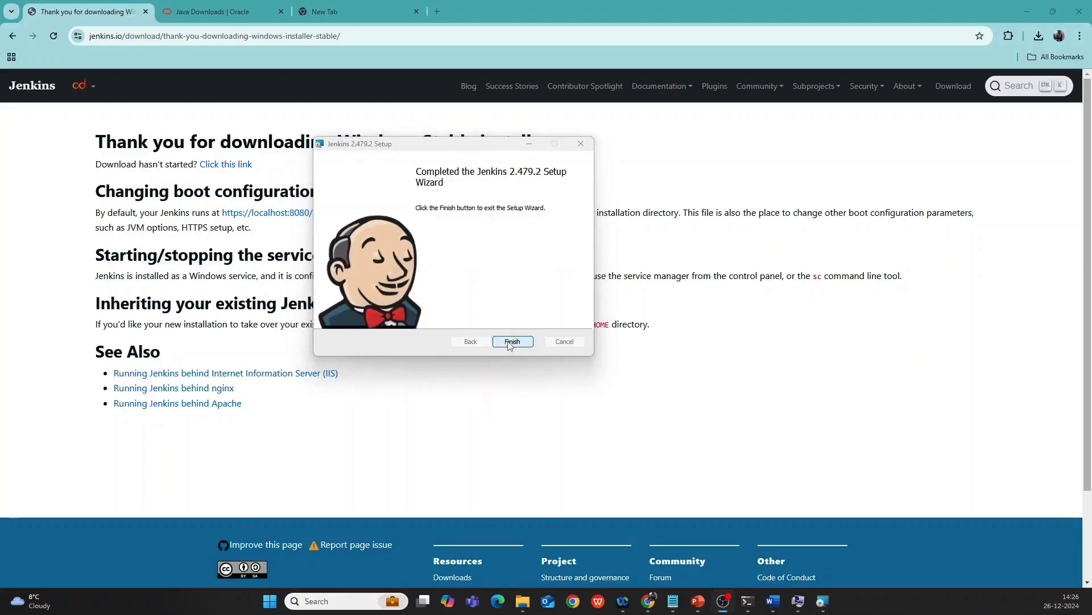
click(511, 342)
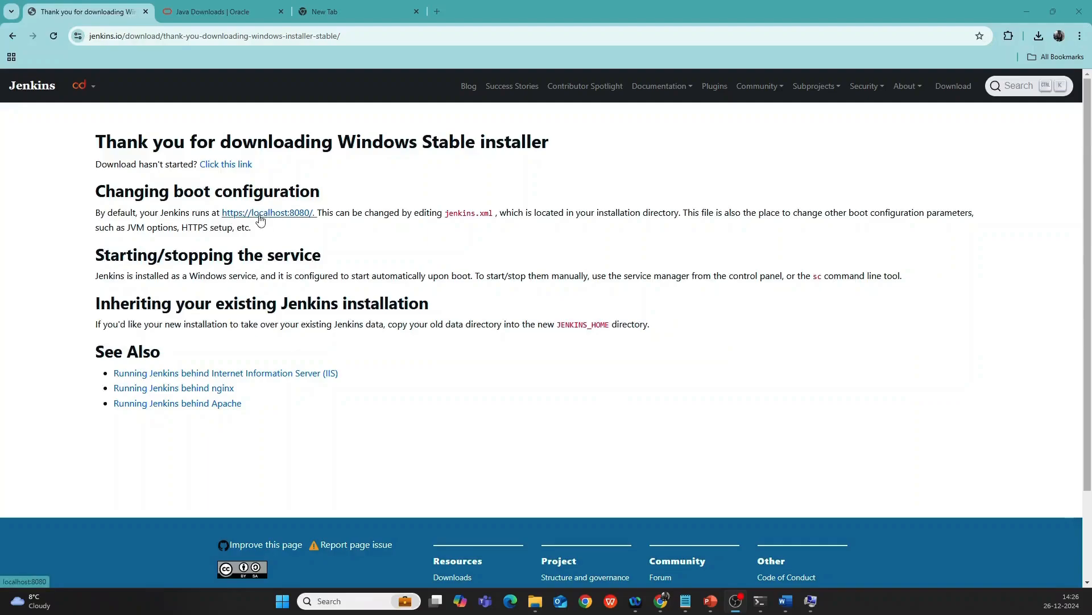
Open the localhost:8080 link in a new Chrome tab and switch to it.
right_click(260, 220)
click(297, 233)
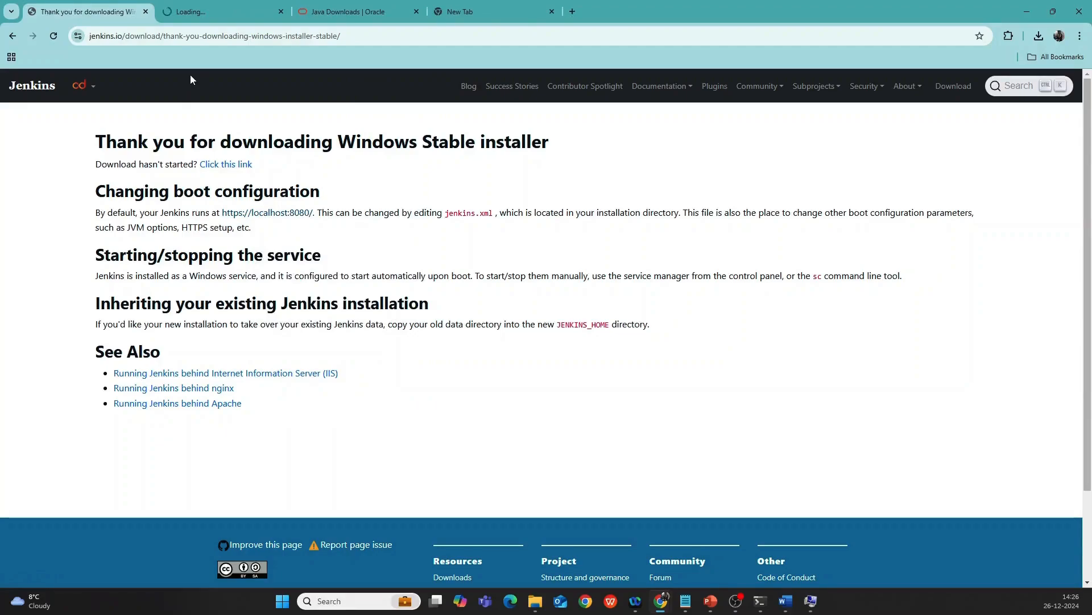
click(182, 21)
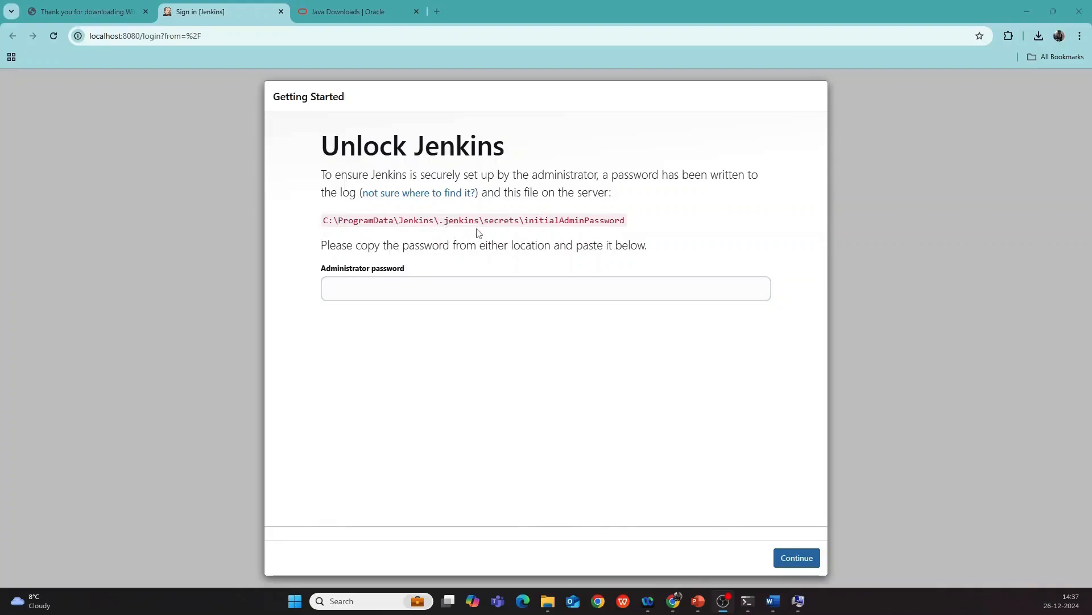
Copy the Jenkins secrets folder path and go to it in File Explorer.
drag(323, 221, 525, 224)
key(ctrl+c)
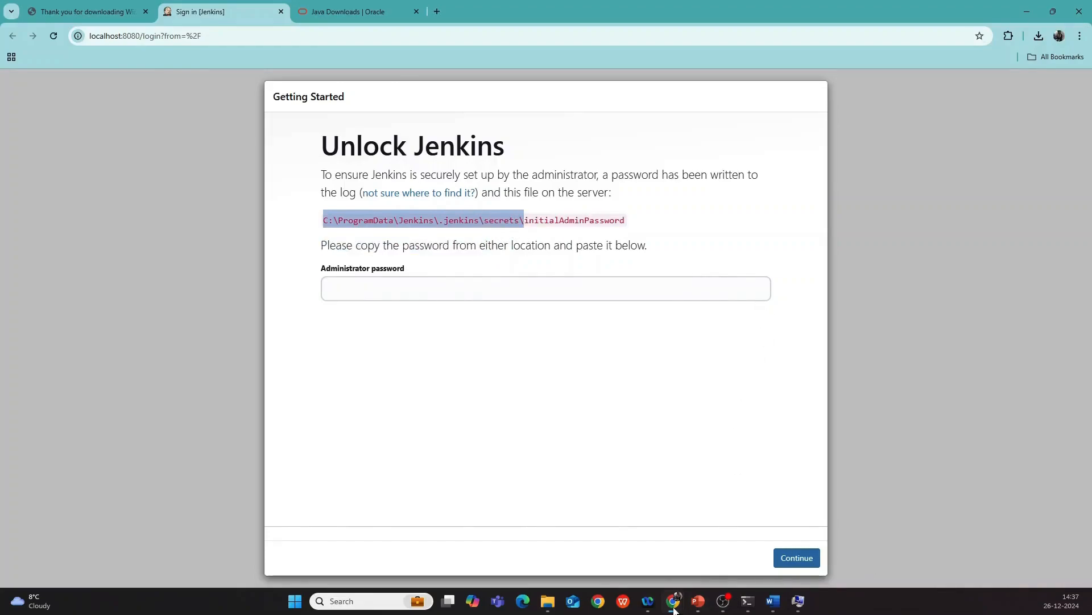
mouse_move(549, 602)
click(586, 535)
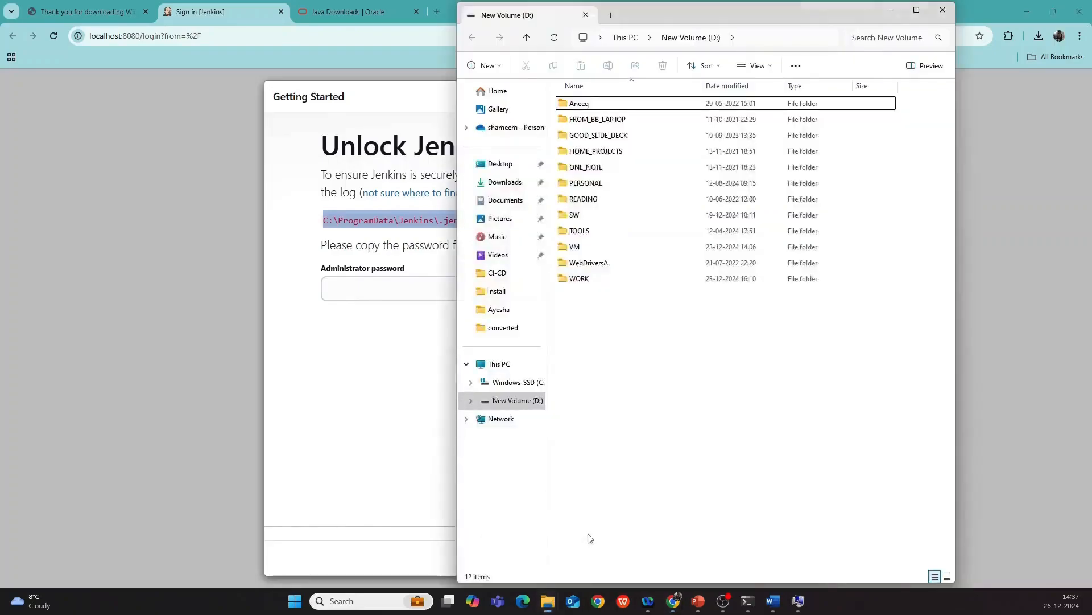
click(755, 40)
key(ctrl+v)
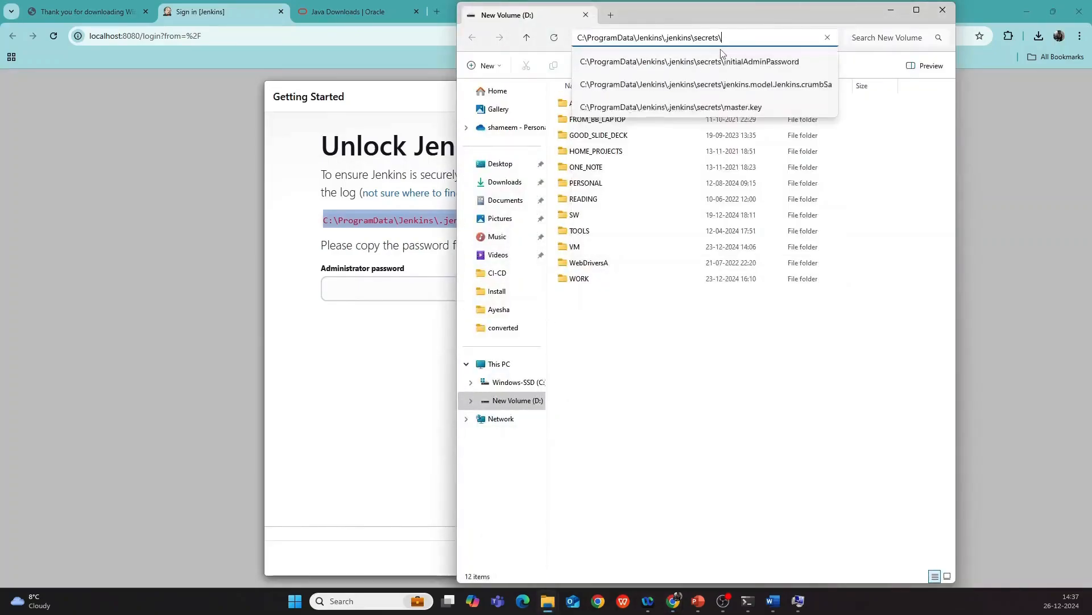
key(Return)
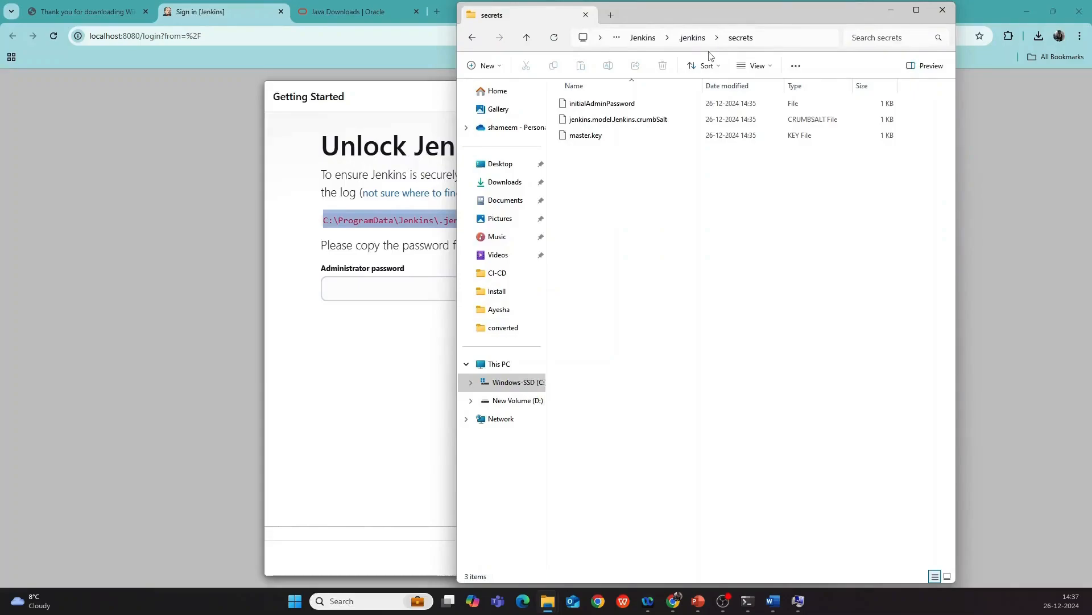
Copy the password from initialAdminPassword in Notepad into Jenkins' Administrator password field.
click(586, 106)
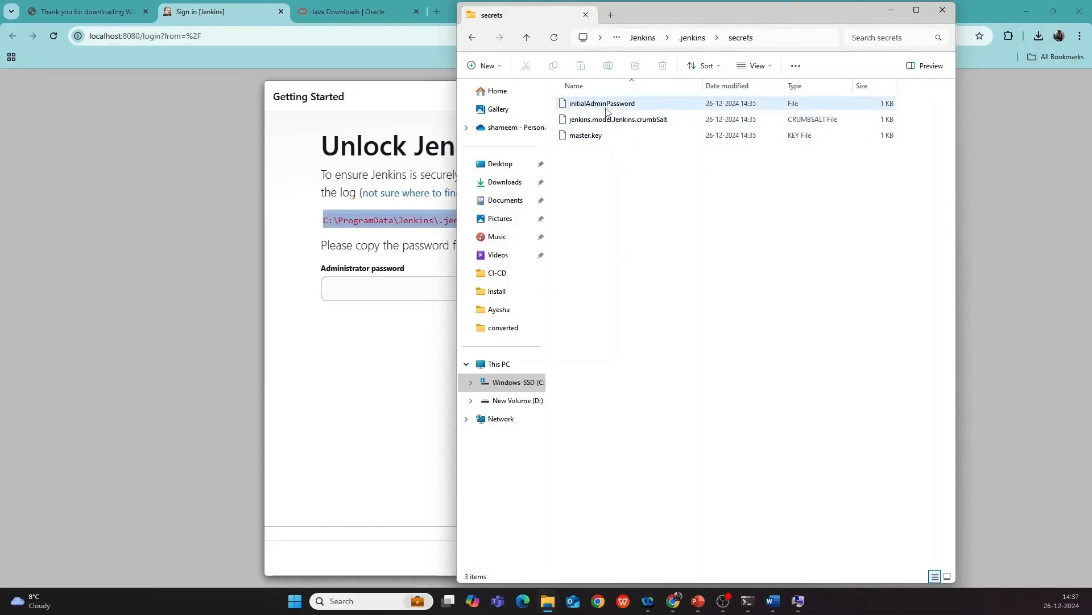
right_click(604, 108)
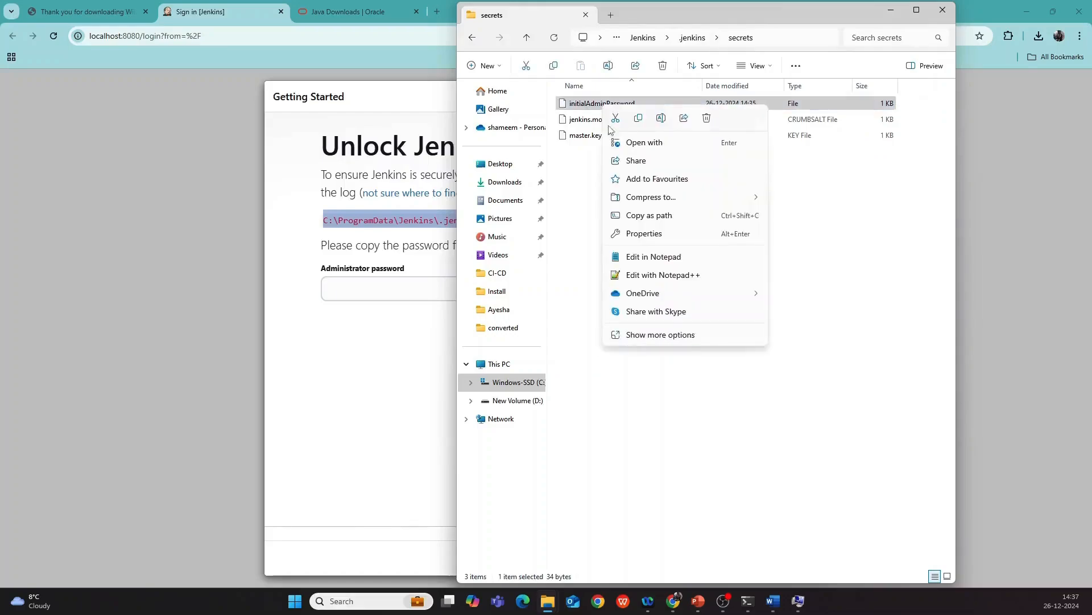
click(644, 258)
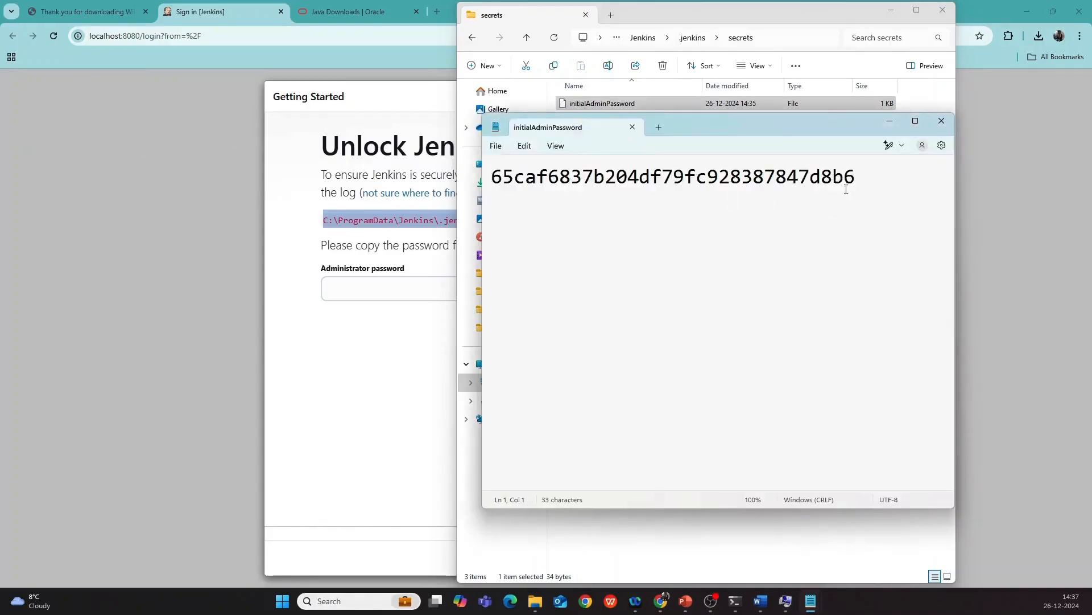
drag(865, 176, 495, 178)
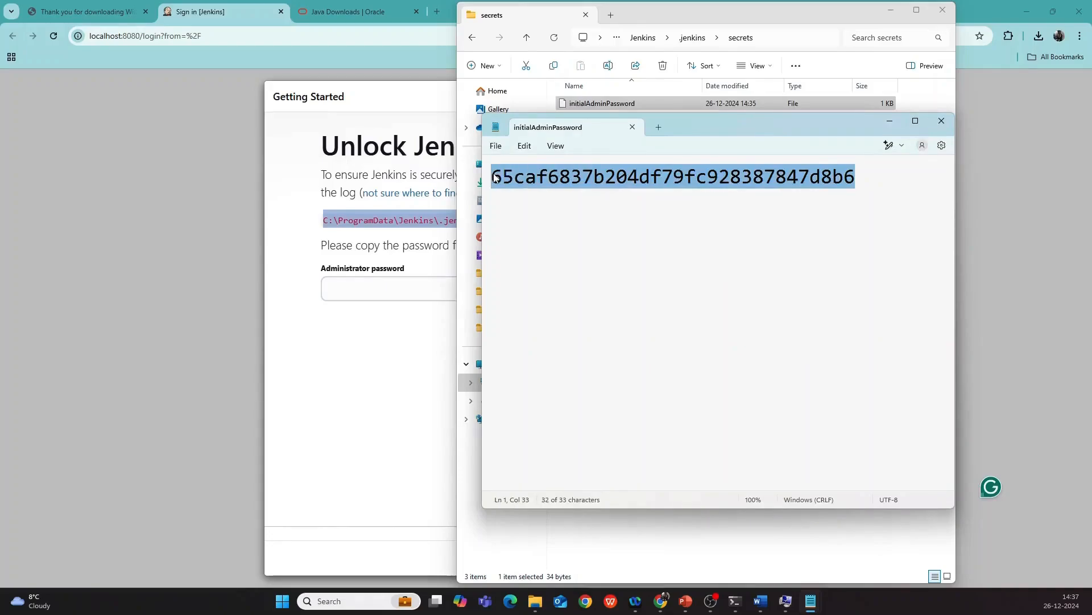
click(890, 121)
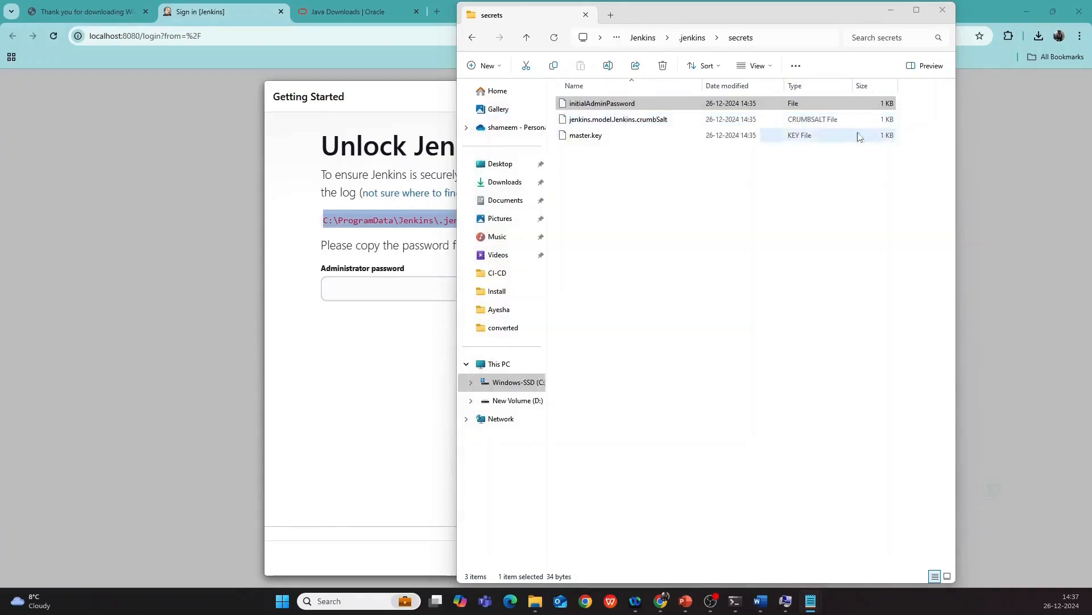
click(381, 289)
key(ctrl+v)
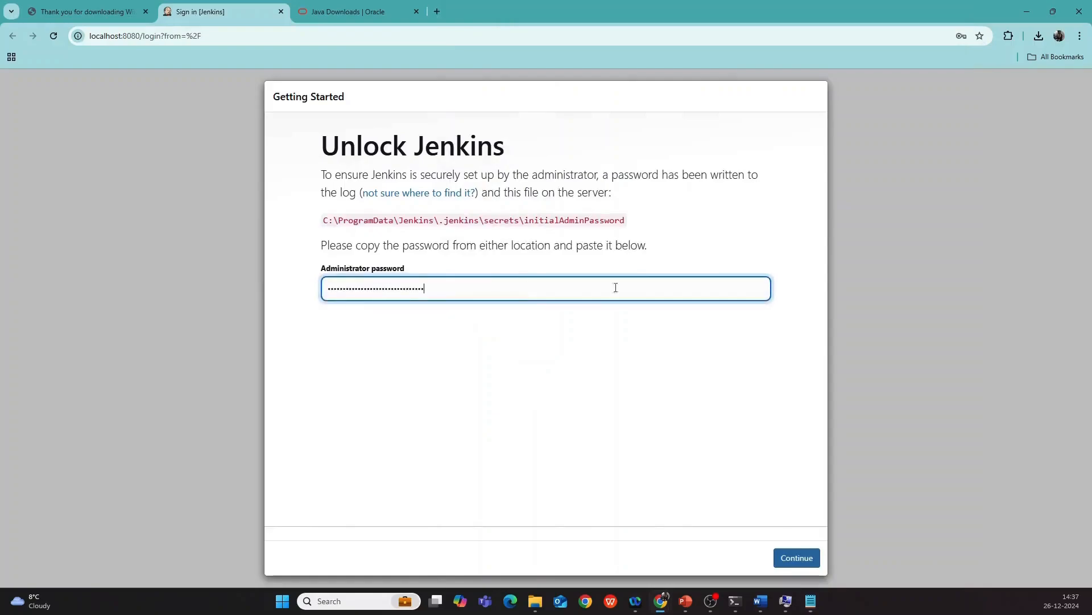
Submit the unlock password and install the suggested plugins, reaching the Create First Admin User form.
click(798, 559)
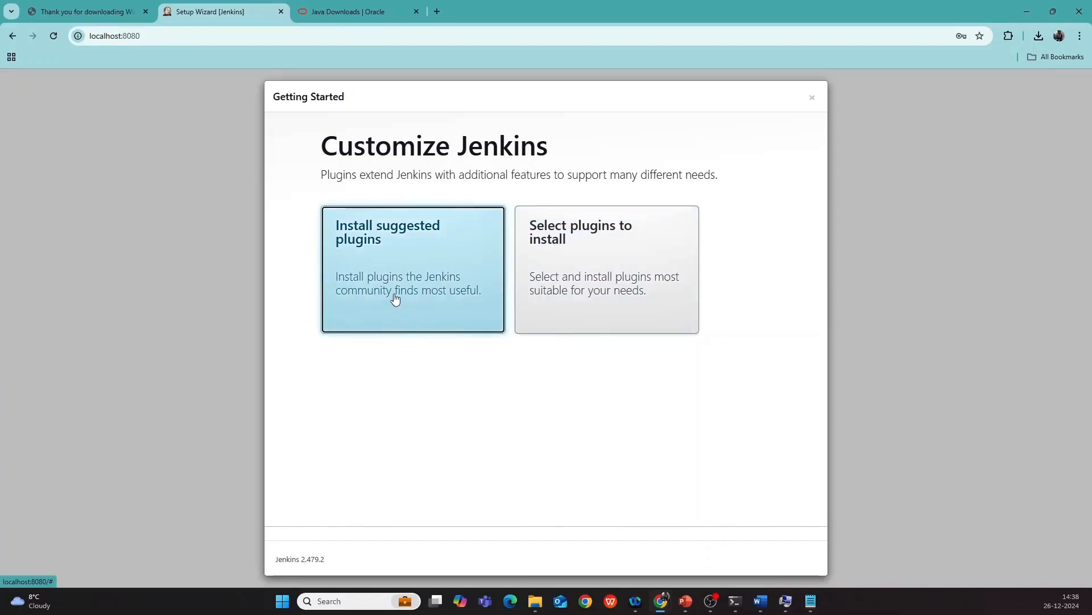
click(385, 272)
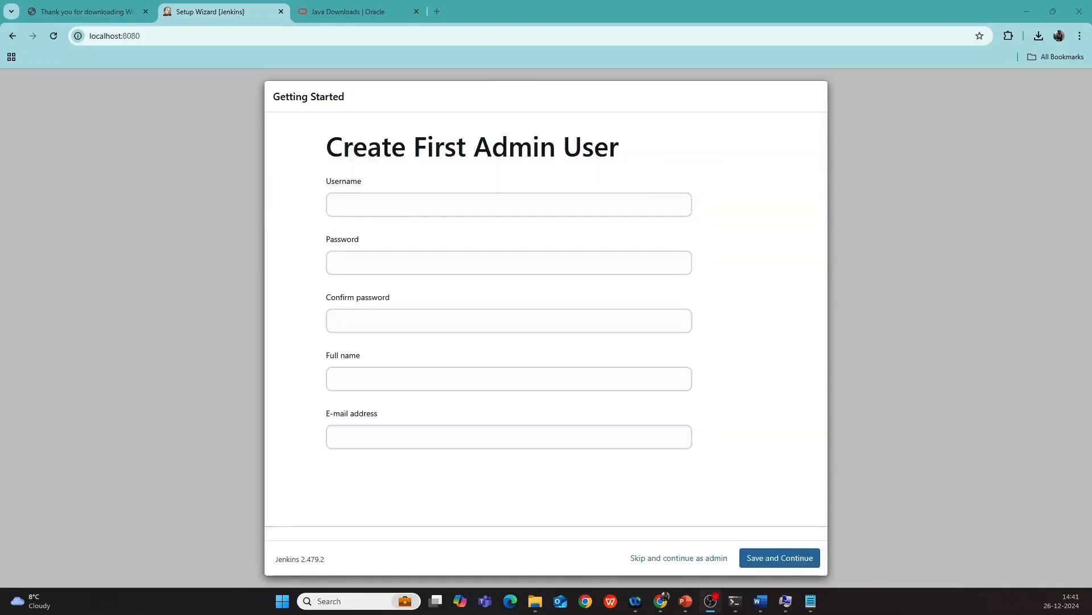
Enter the admin username and password, and confirm the password.
click(373, 216)
click(357, 203)
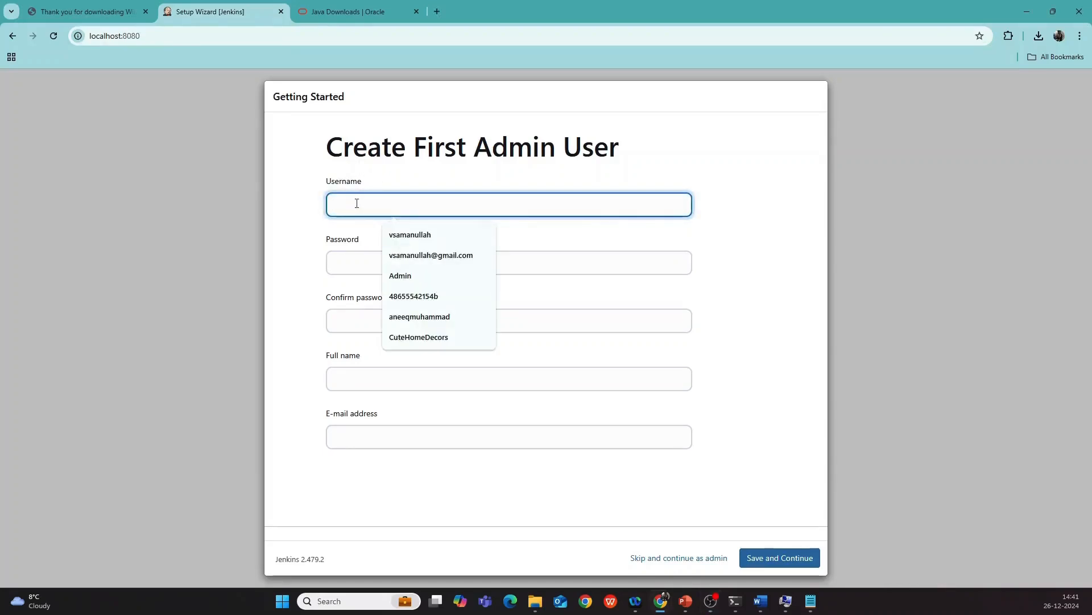
text(testtroop)
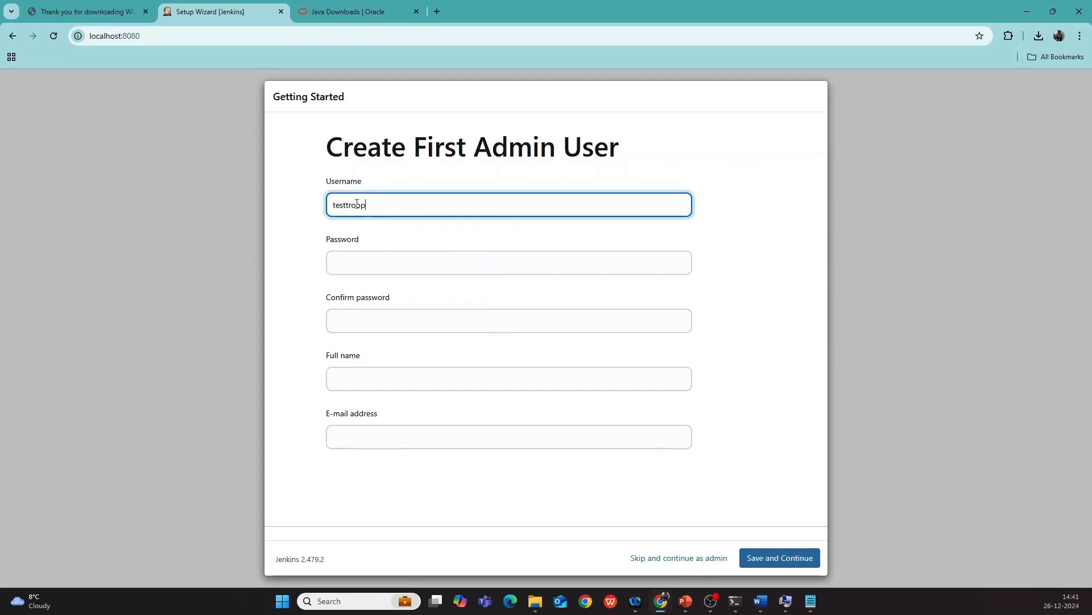
click(364, 258)
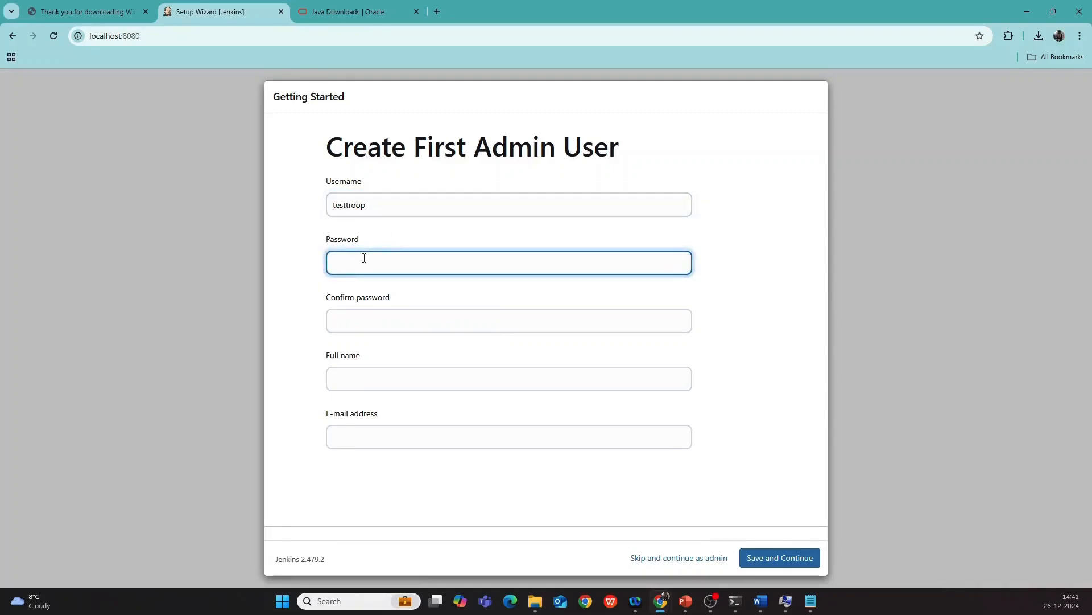
text(te)
click(340, 319)
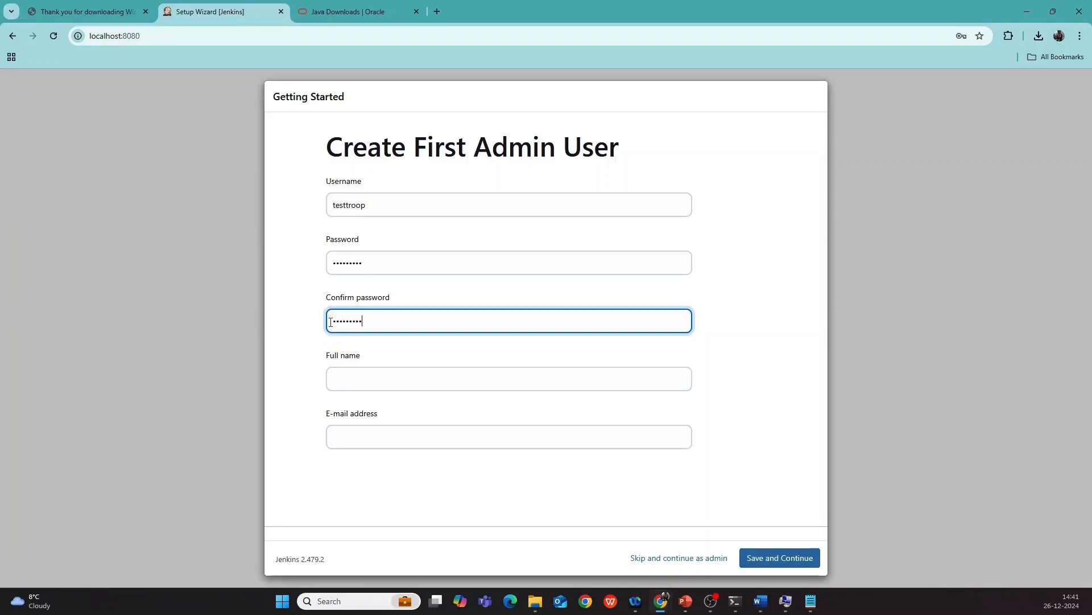
Fill Full name with the copied username, paste the admin's e-mail address, and save the user.
click(366, 376)
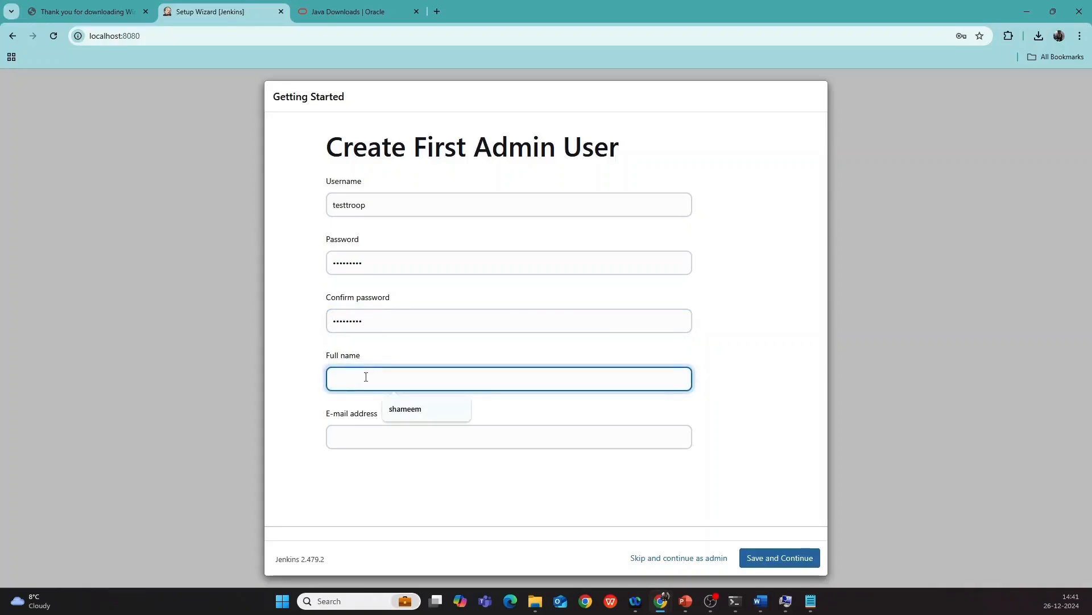
drag(388, 205, 310, 212)
key(ctrl+c)
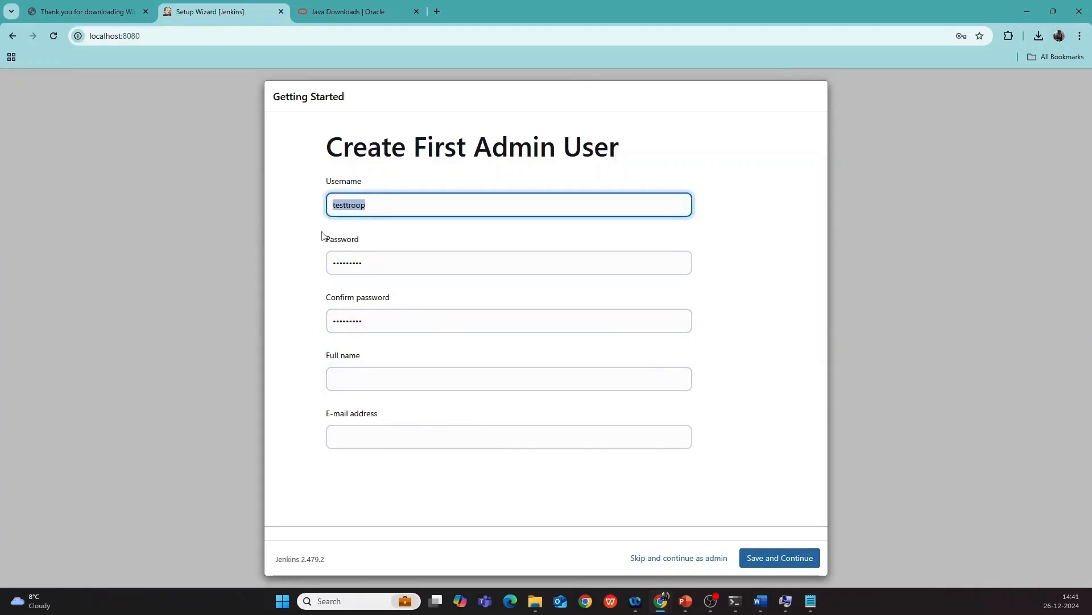
click(357, 378)
key(ctrl+v)
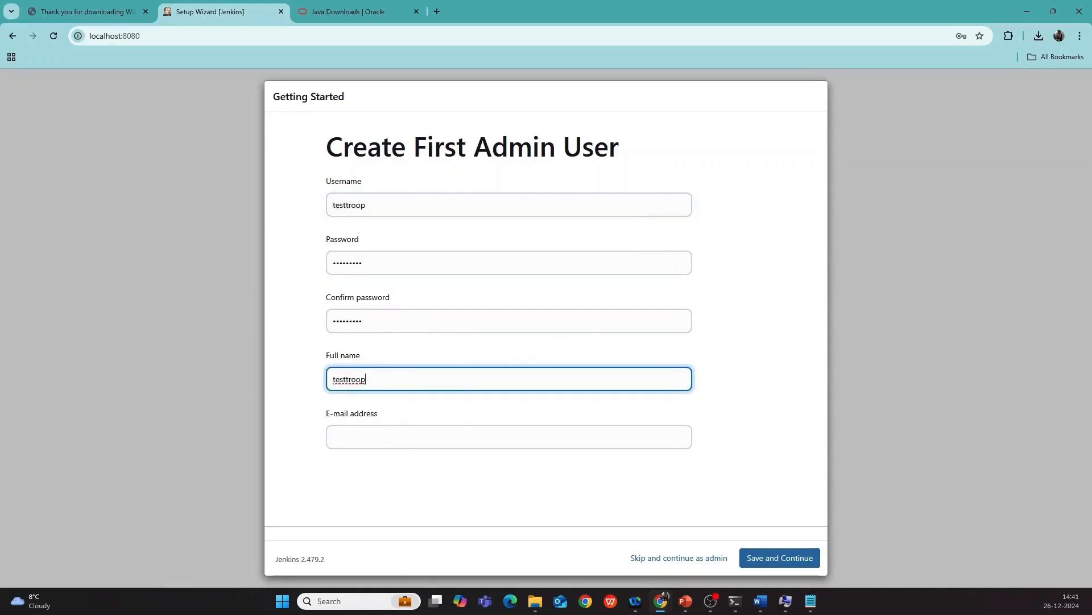
key(alt+Tab)
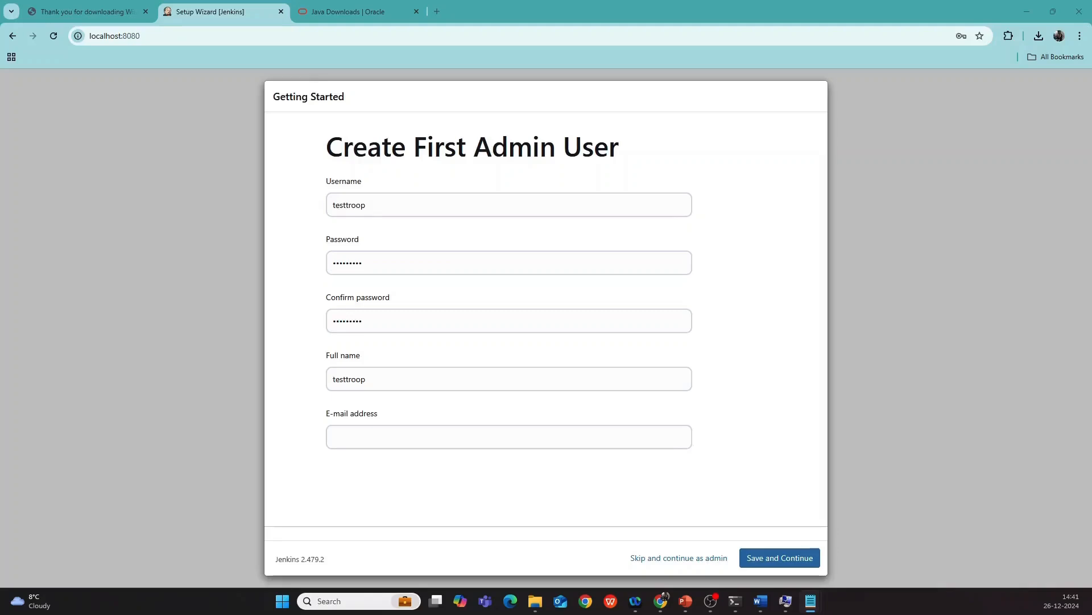
click(348, 433)
key(ctrl+v)
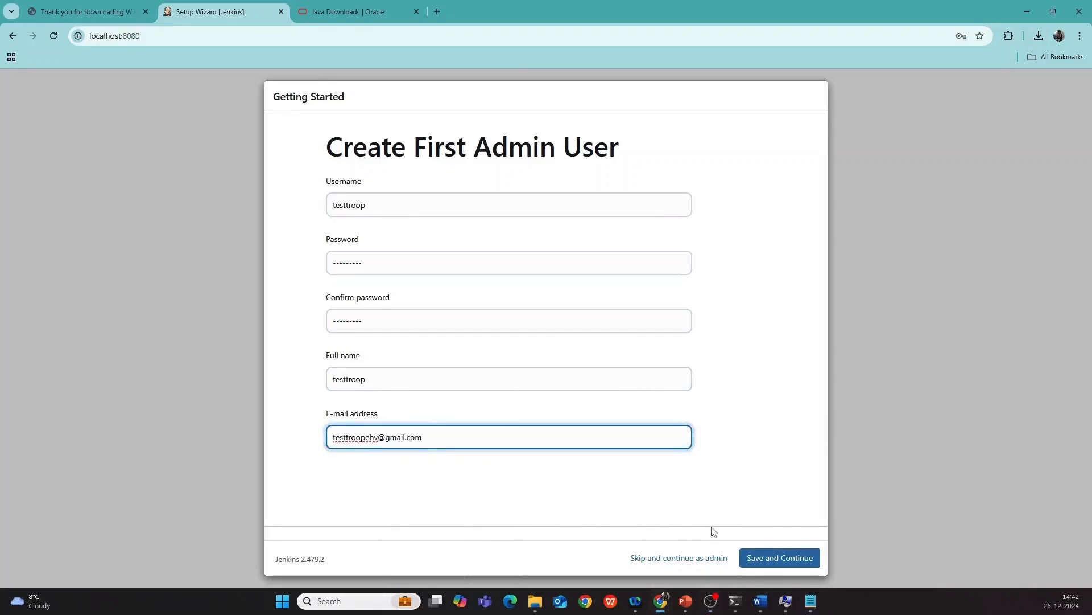
click(780, 558)
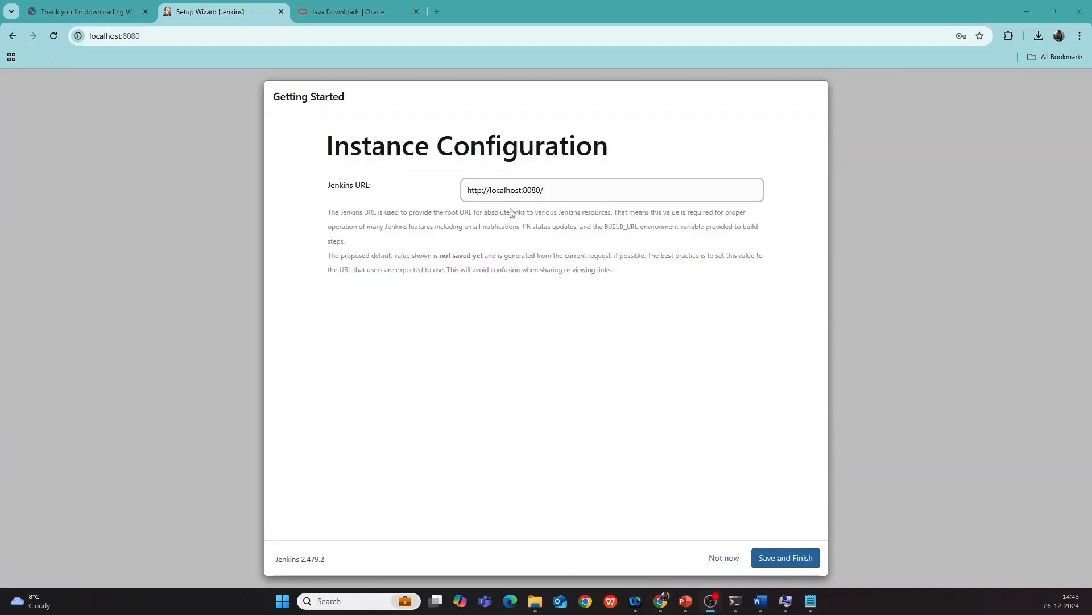
click(776, 560)
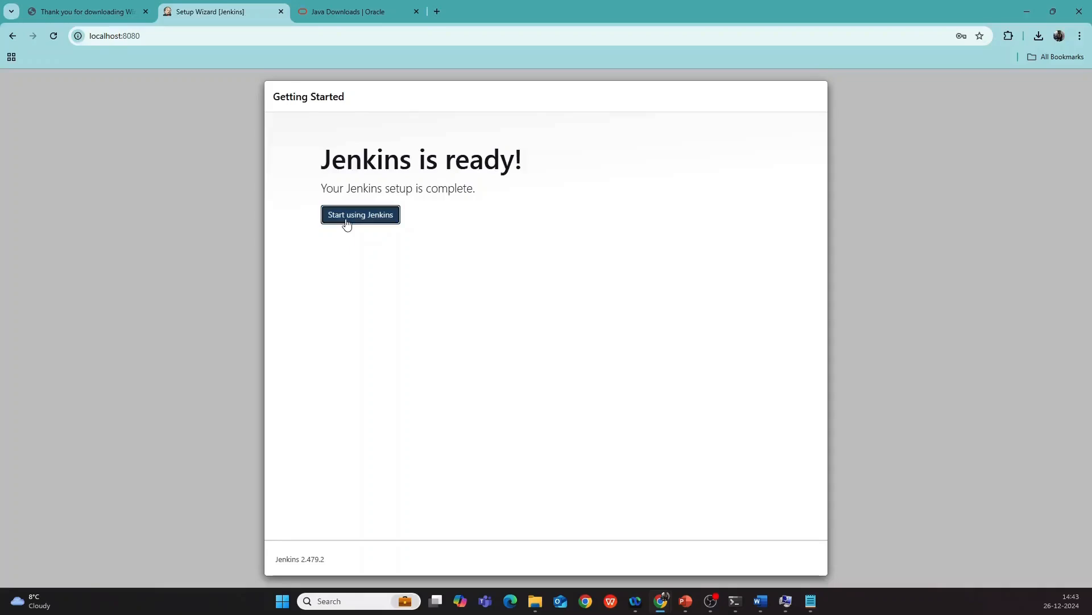
click(347, 221)
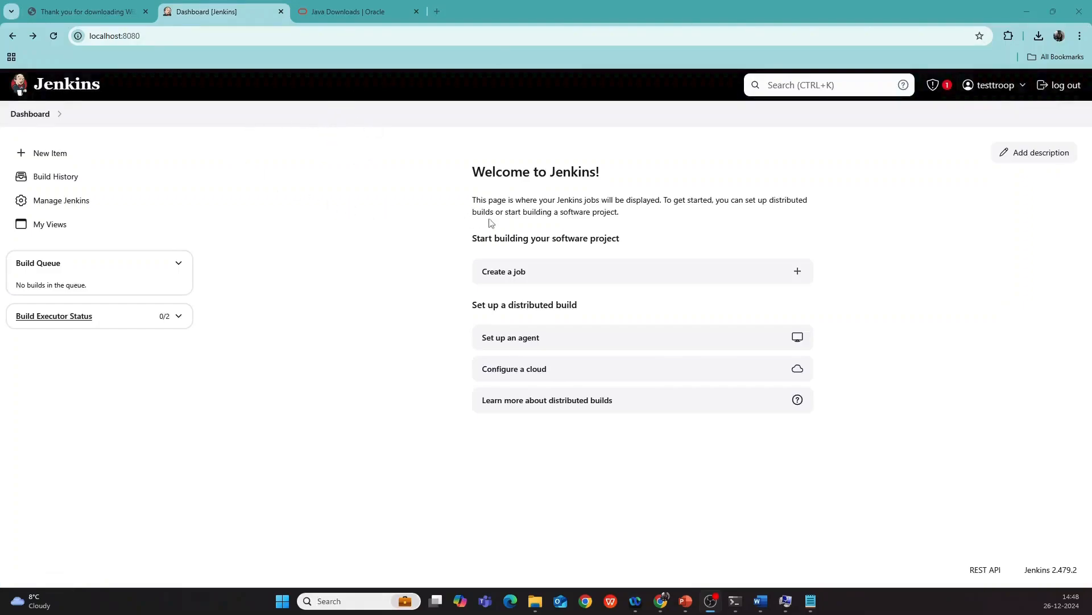
Look over the Manage Jenkins settings page, then return to the Dashboard.
click(61, 209)
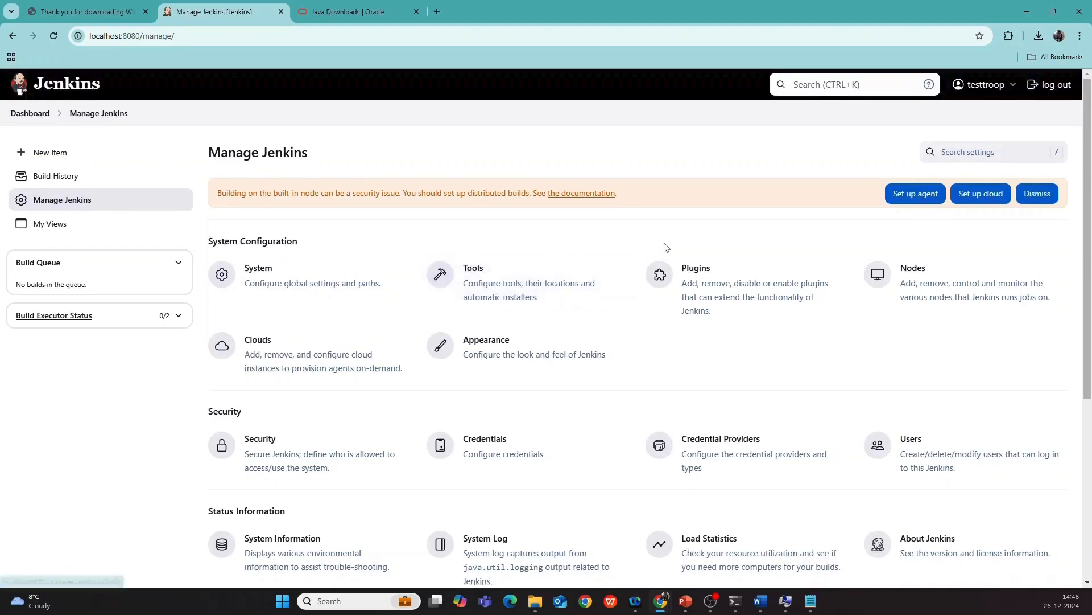
scroll(665, 239, down, 2)
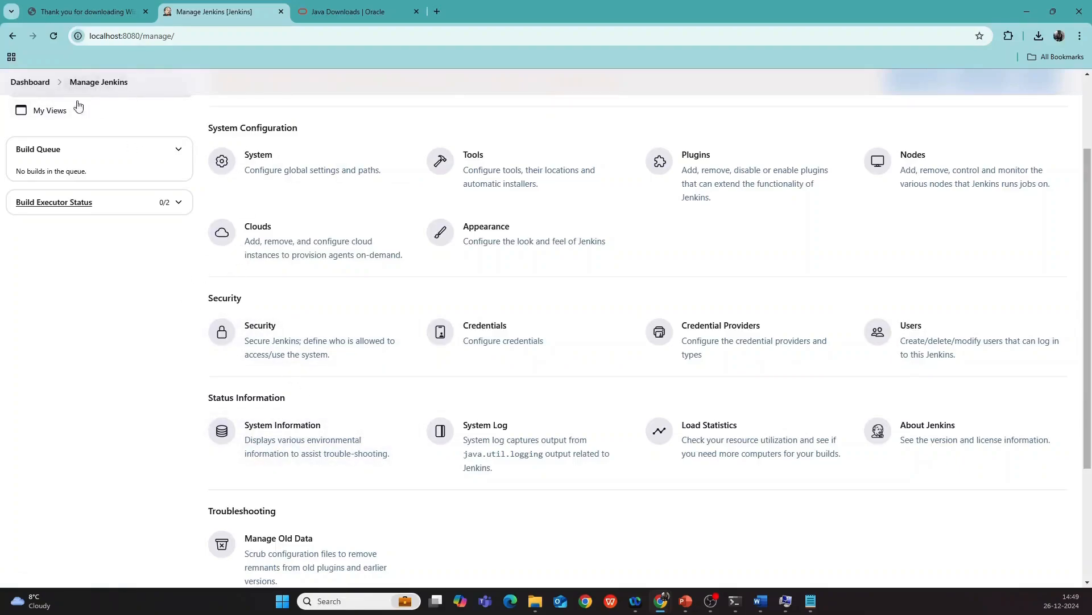
click(29, 83)
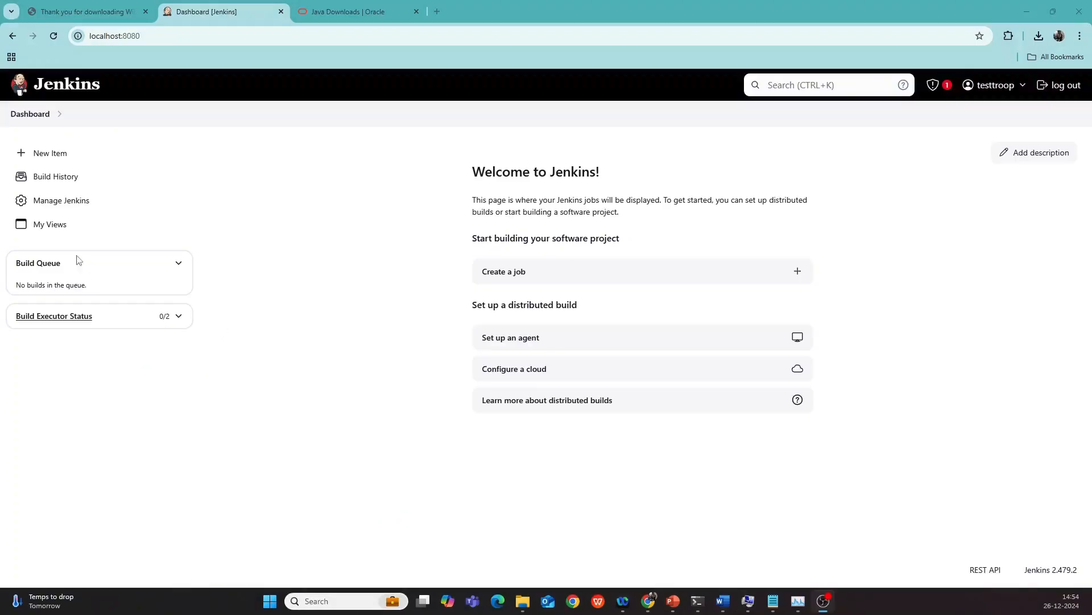
Open My Views showing the empty All view, and check then dismiss the security warning.
click(46, 226)
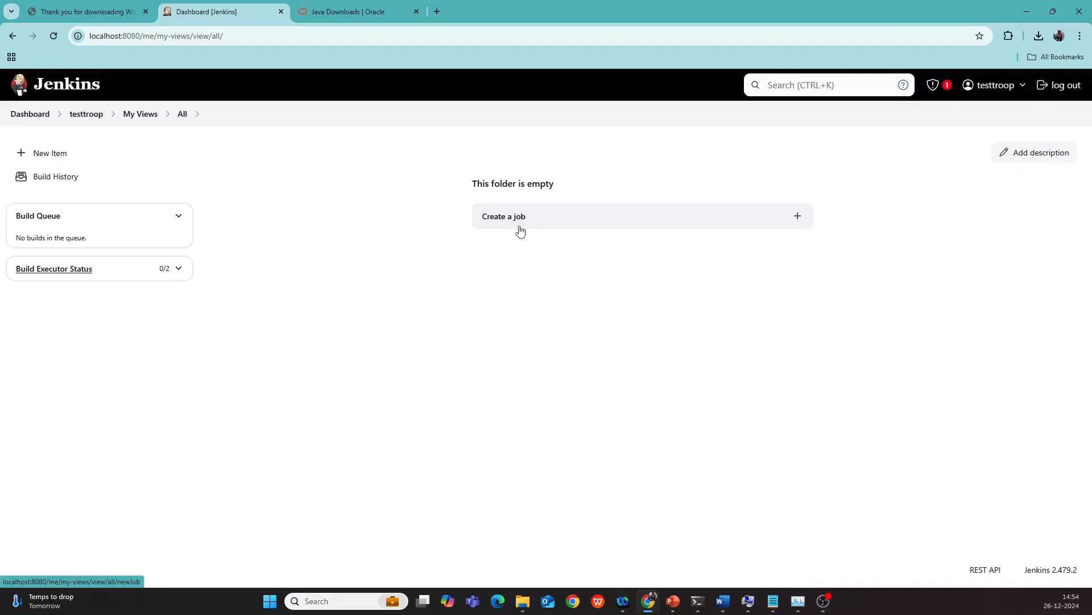
click(943, 93)
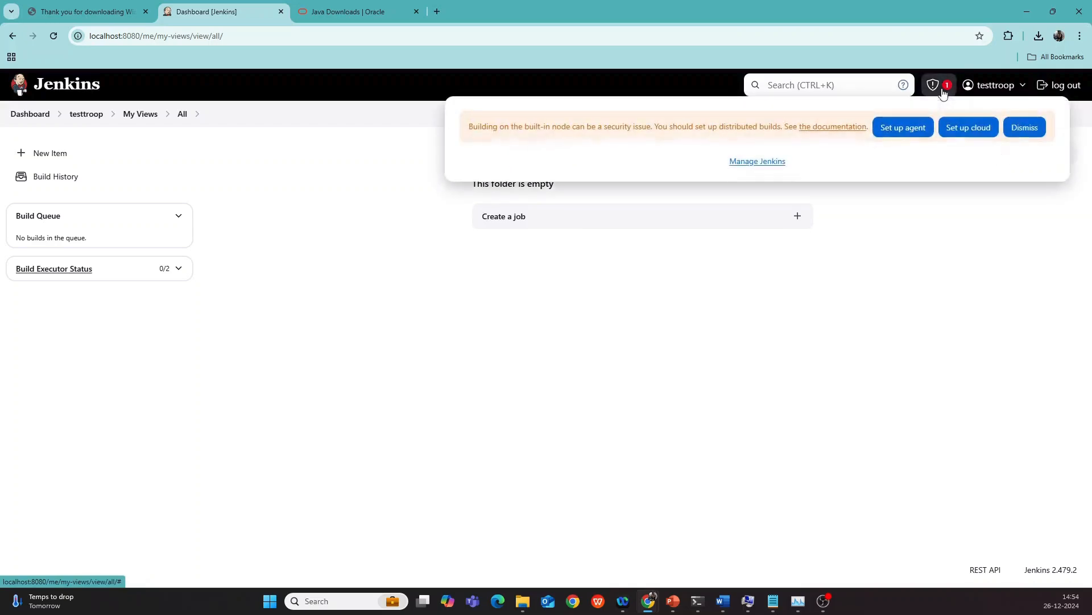
click(778, 251)
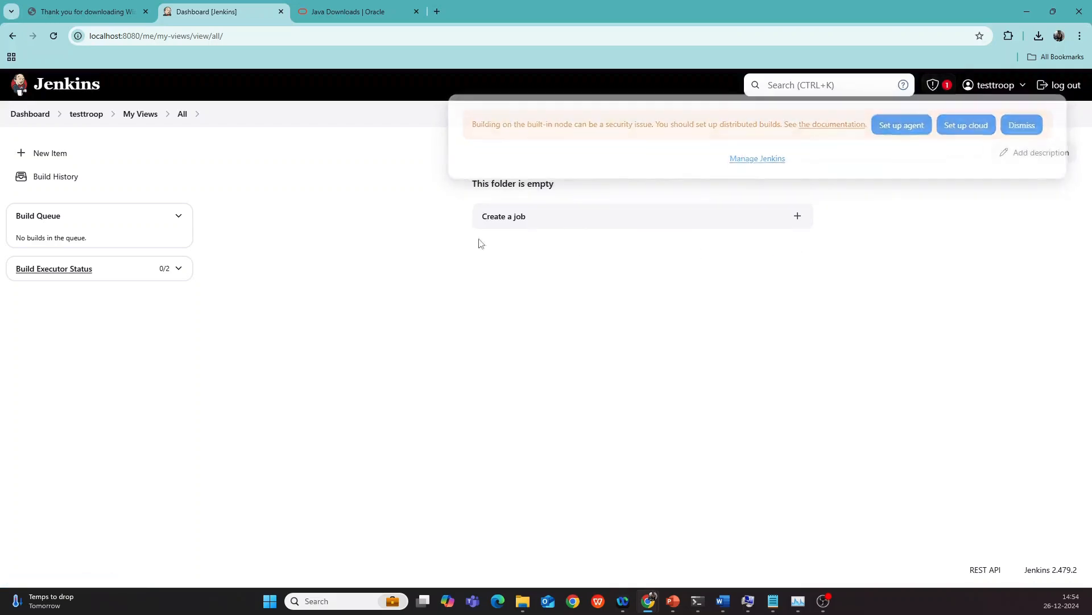